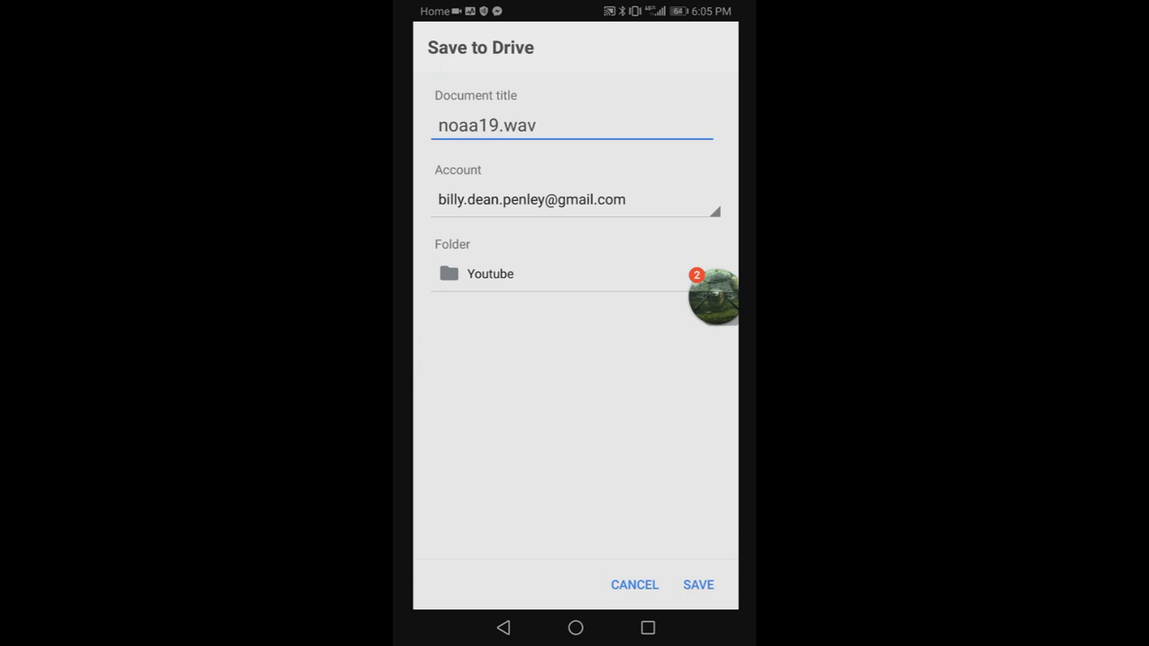
- Rename the Drive recording title from noaa19 to noaa19jan and save it to the Youtube folder
click(500, 125)
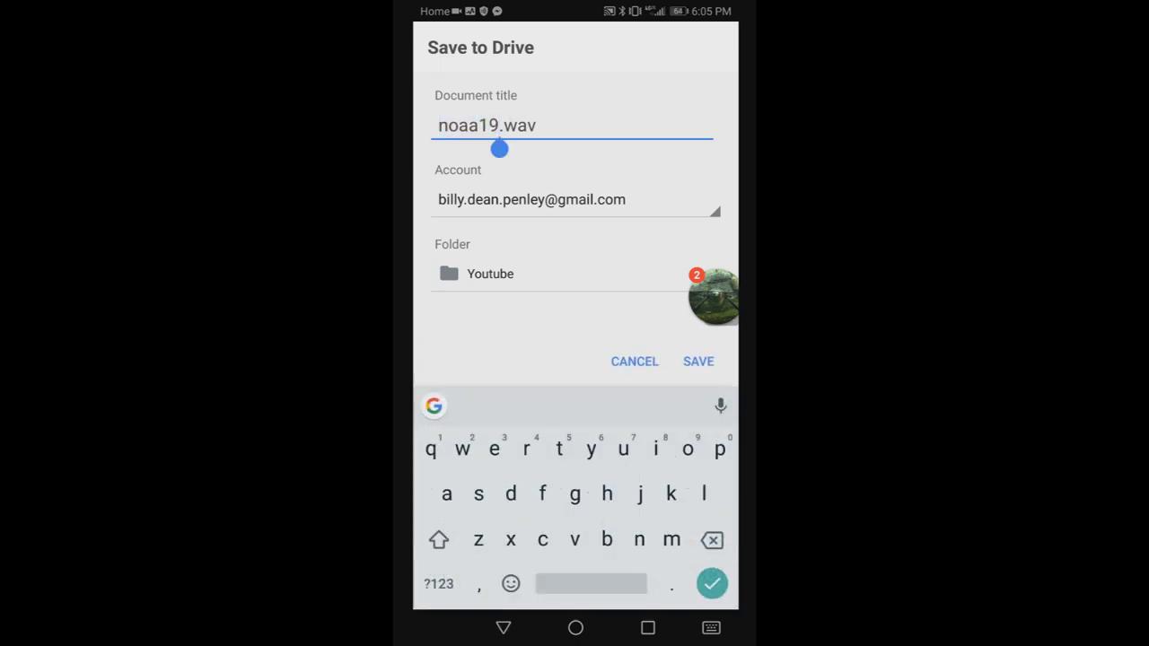
click(439, 583)
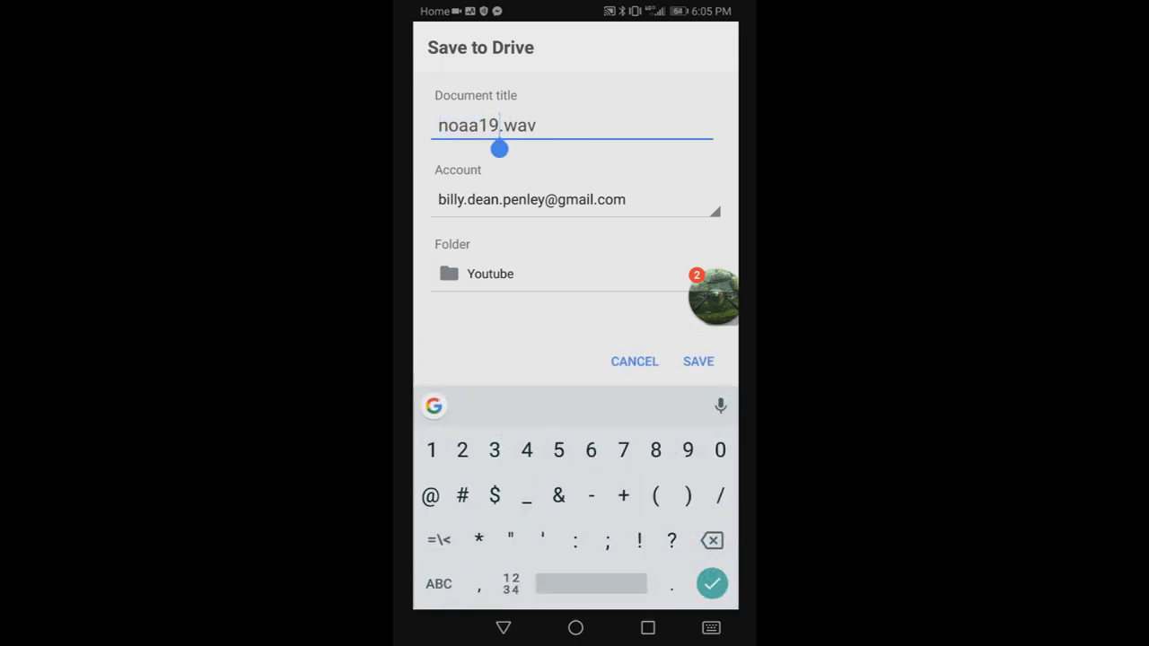
click(439, 583)
text(ja)
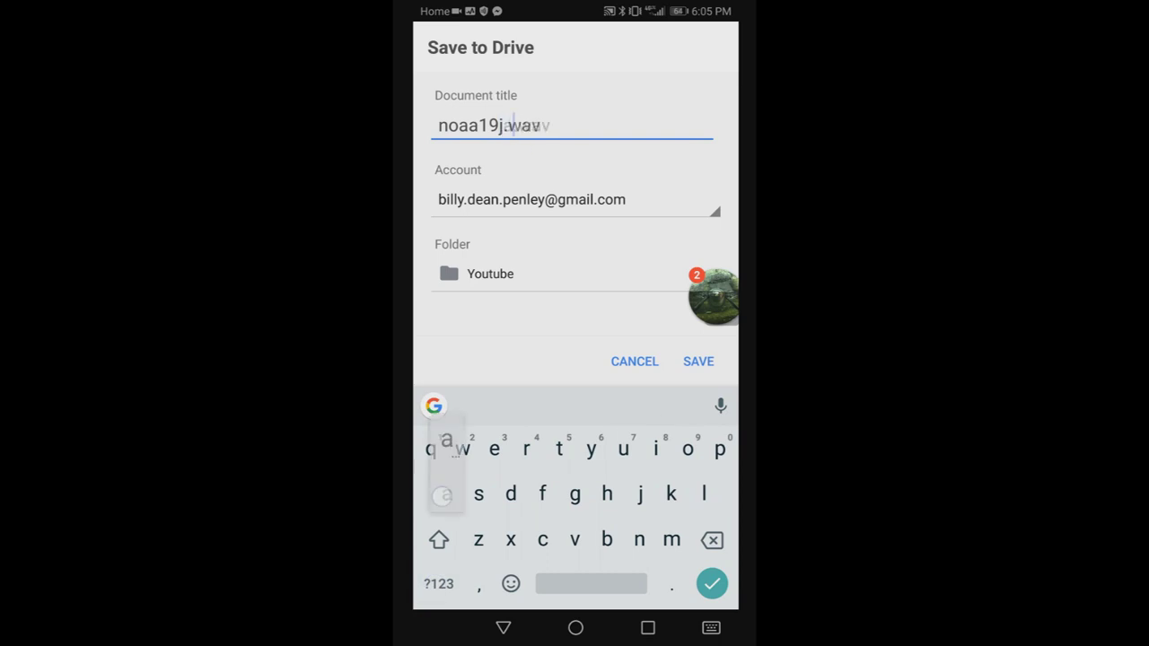
text(n)
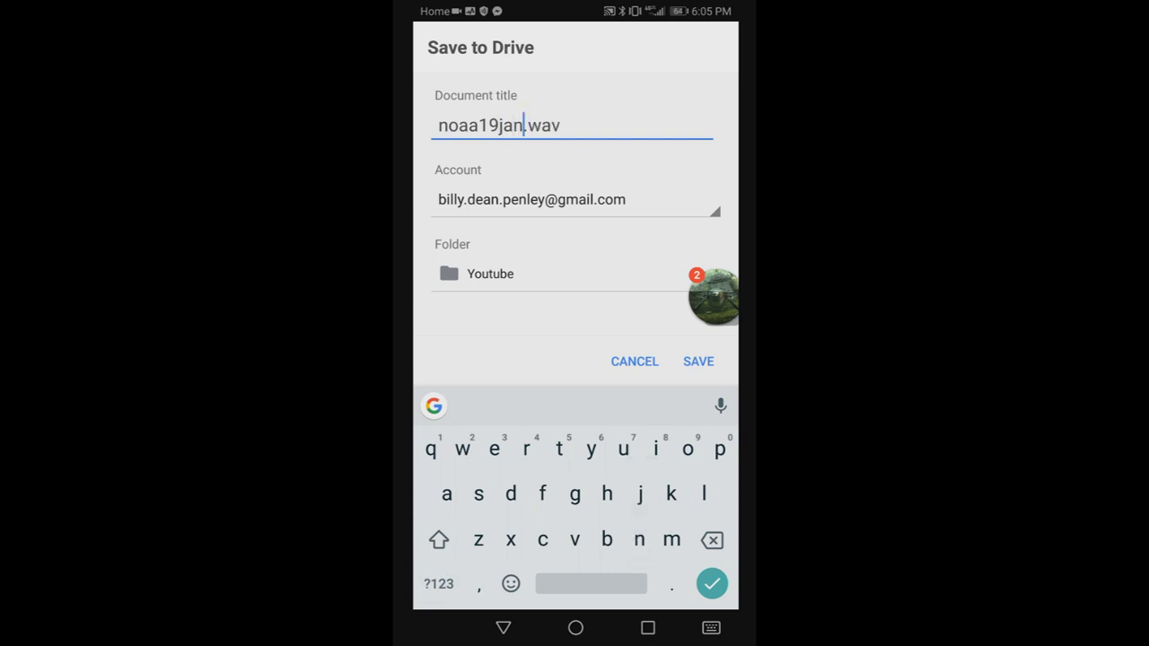
click(698, 361)
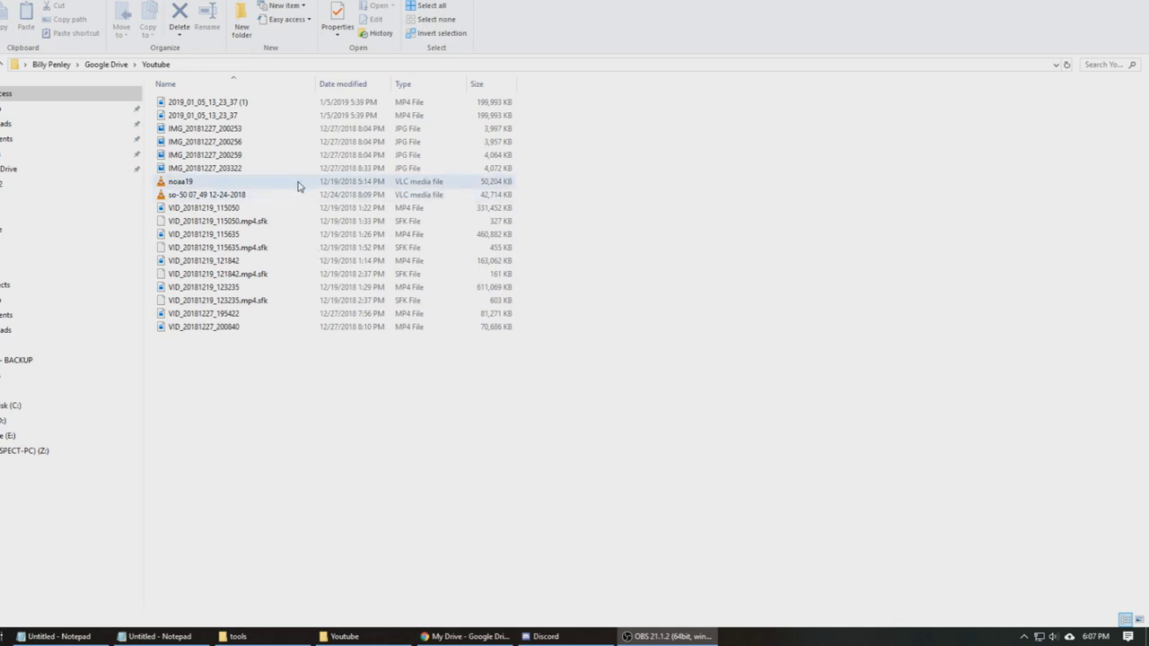
- Launch Audacity via the 'au' Start search and drag the selected noaa19 file into it
click(188, 475)
click(197, 184)
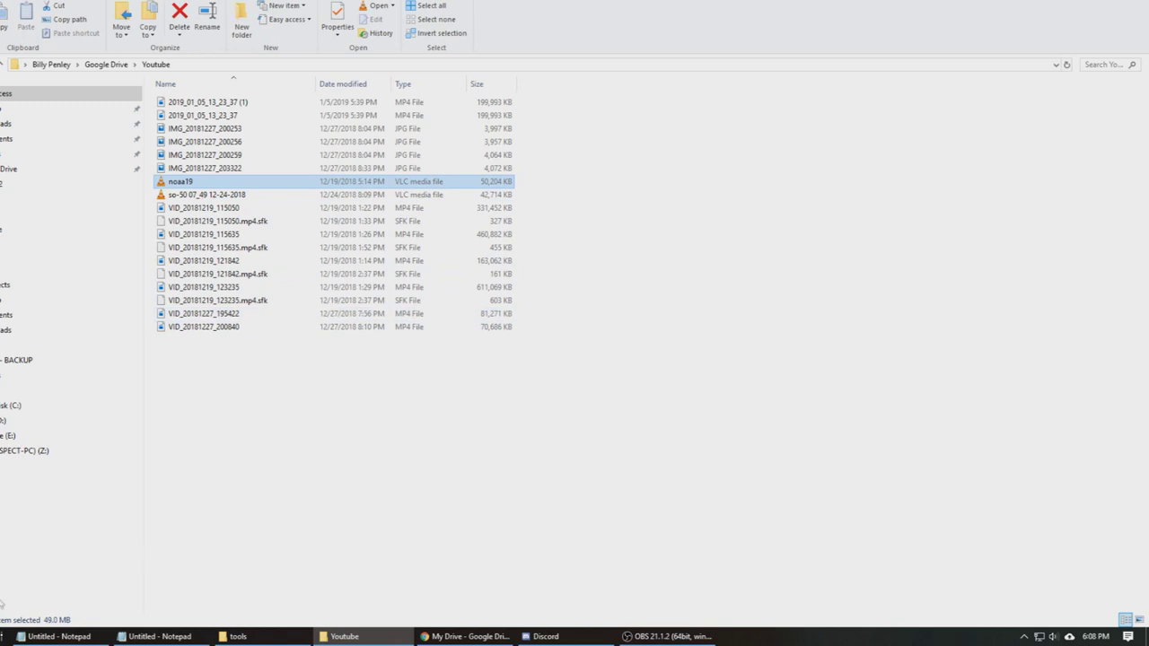
key(super)
text(au)
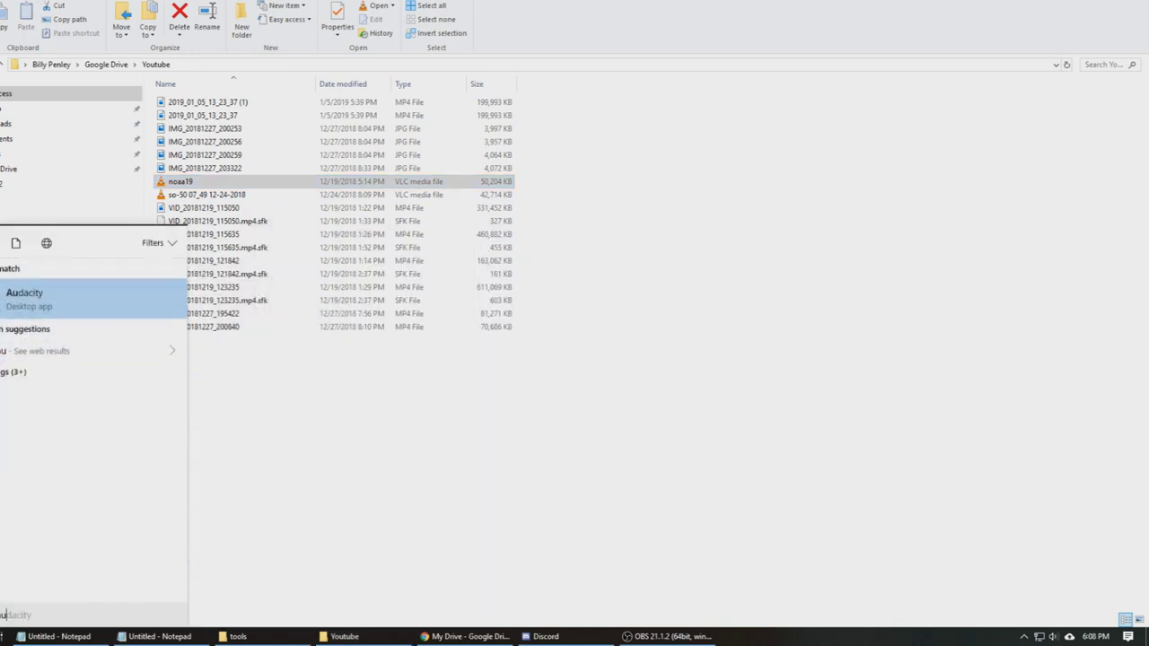
click(76, 291)
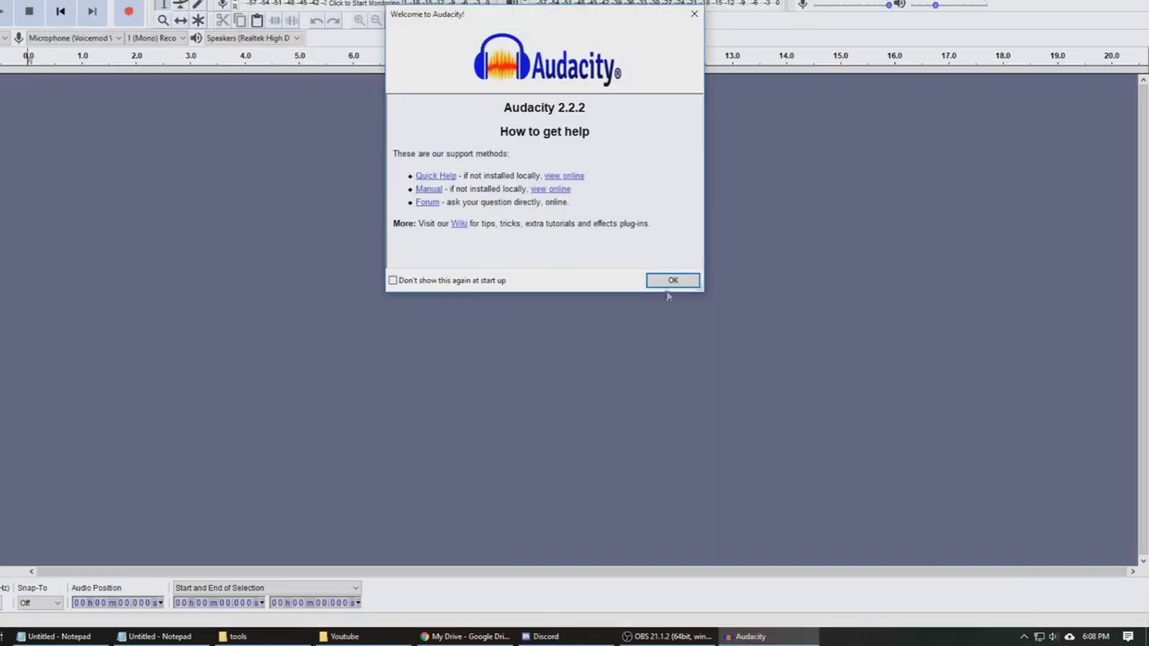
click(670, 281)
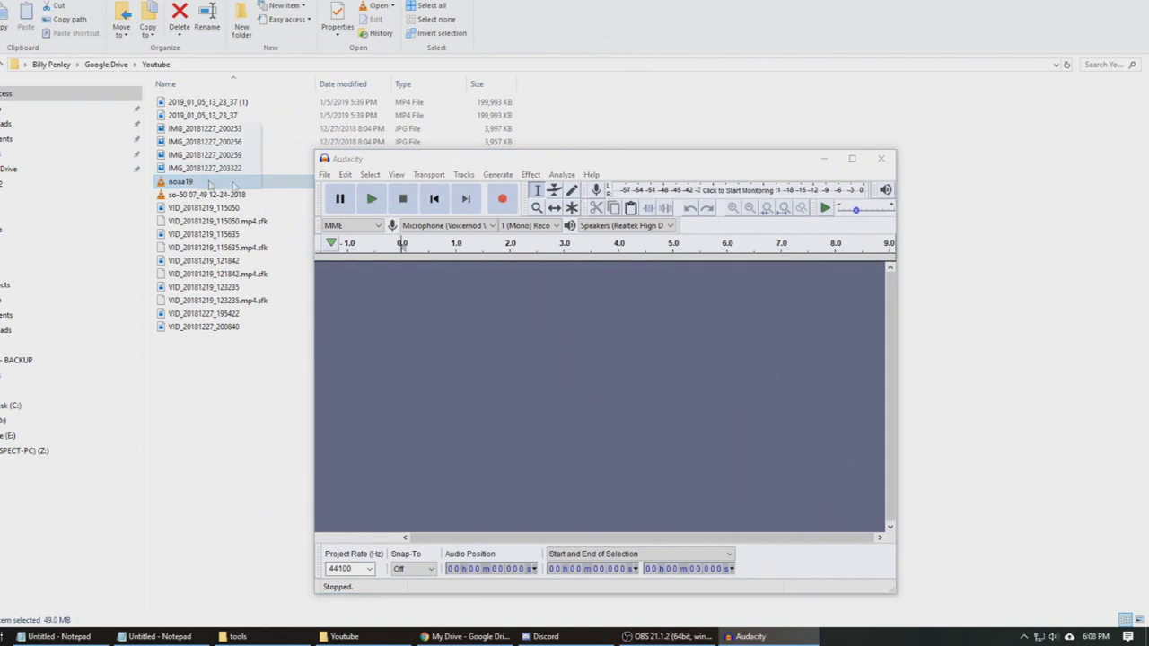
drag(209, 183, 516, 334)
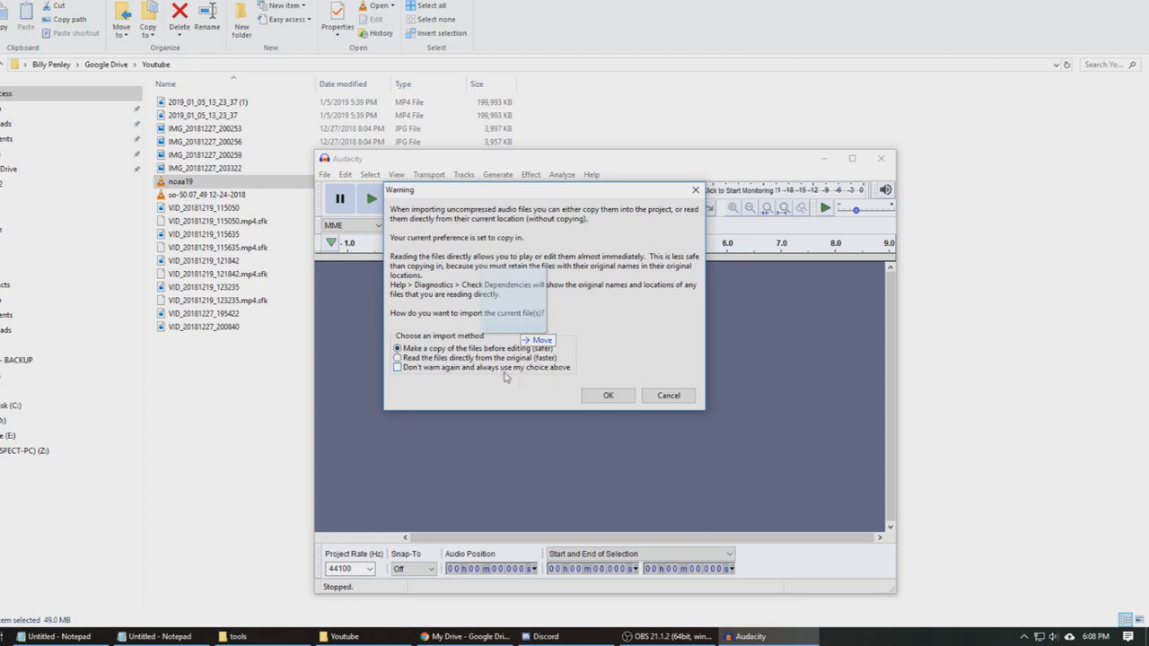
- Accept copying noaa19 into the project, maximize Audacity, and select part of the waveform
click(597, 396)
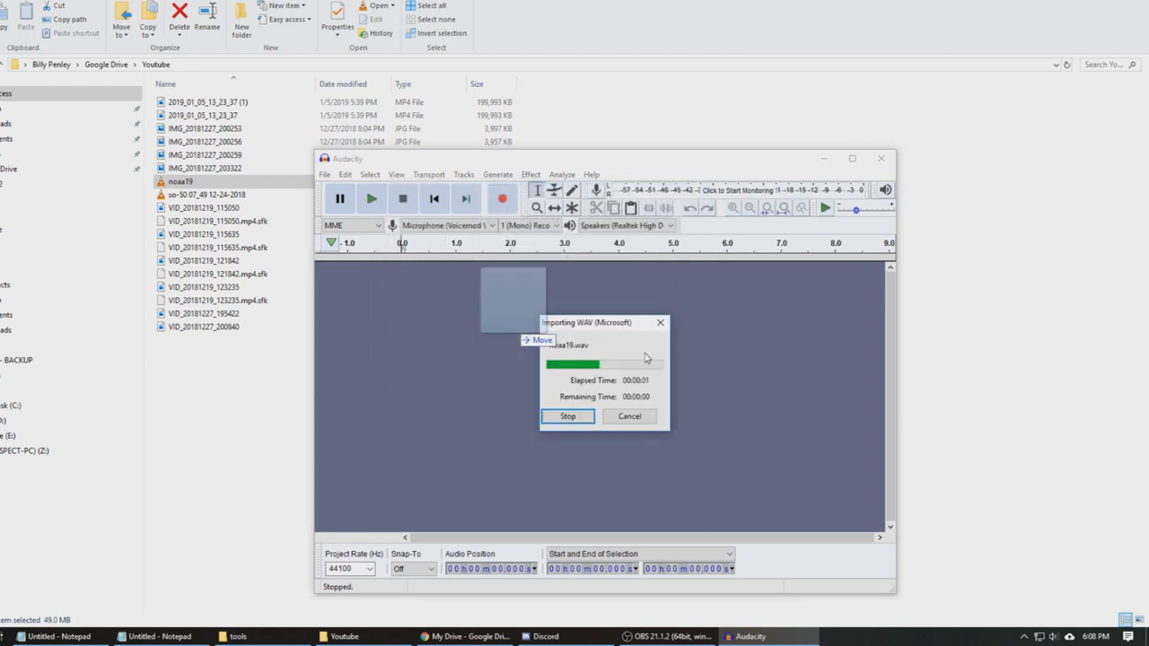
key(super+Up)
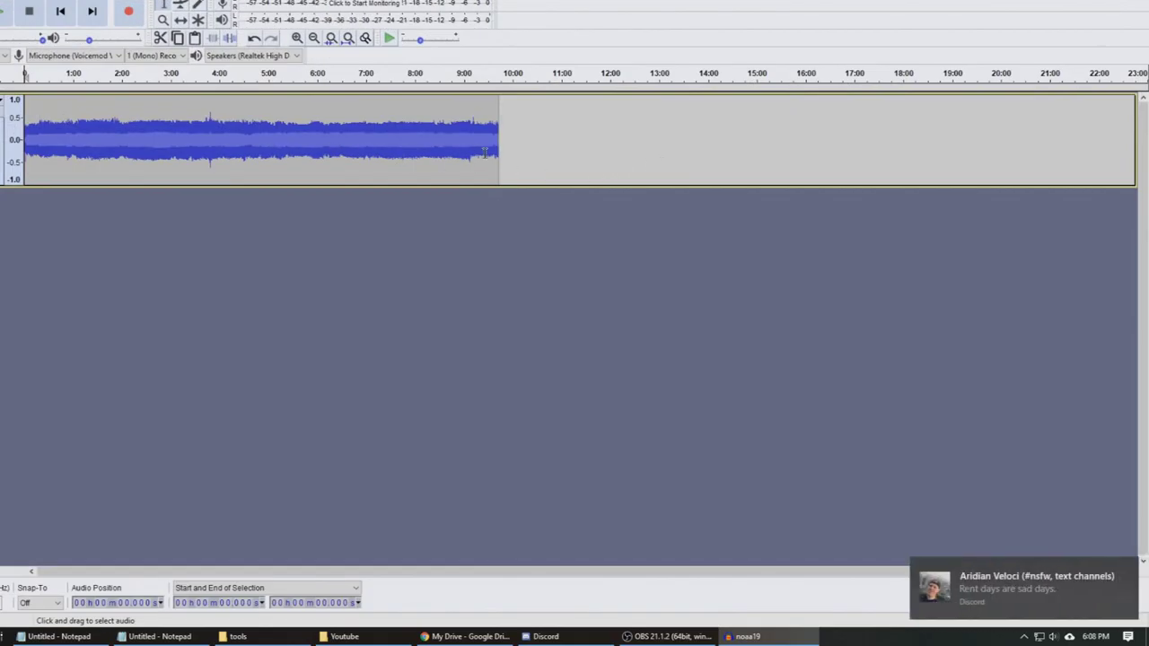
drag(485, 152, 422, 233)
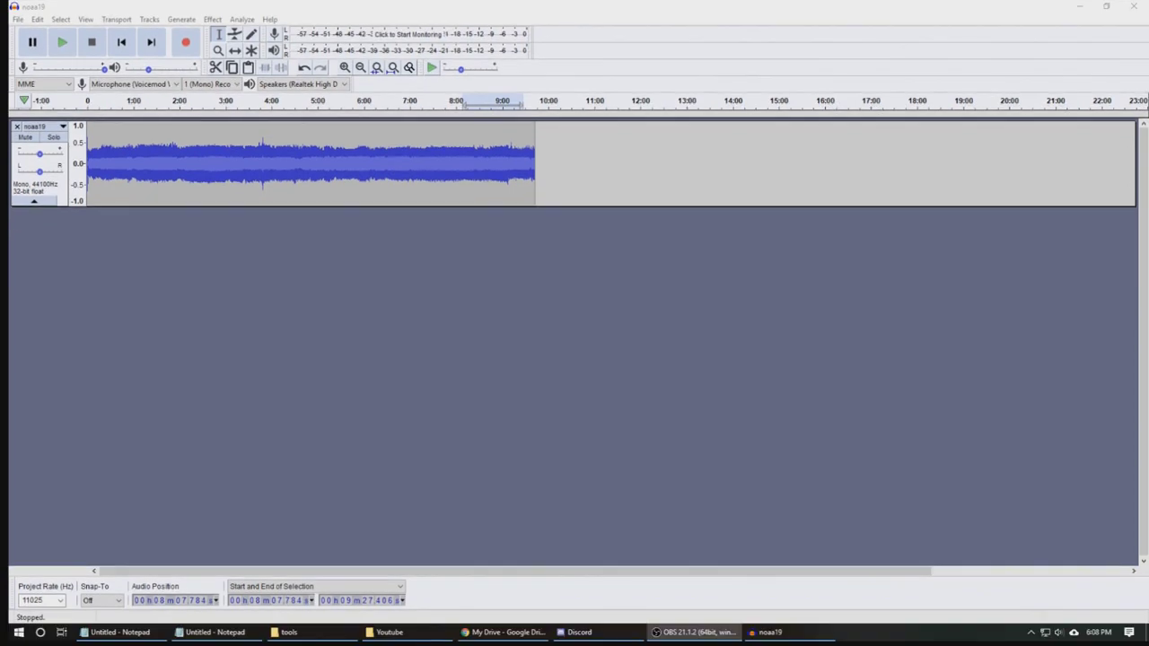
- Keep the project rate at 11025 Hz and resample the whole noaa19 track to 11025 Hz
click(60, 600)
click(31, 491)
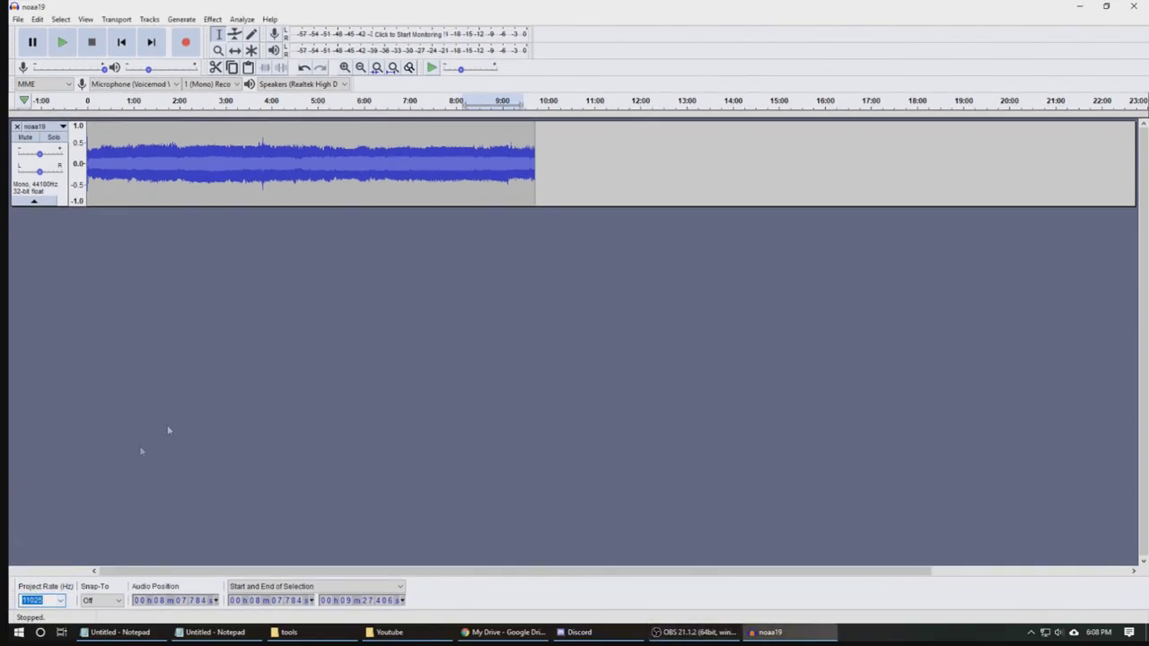
key(ctrl+a)
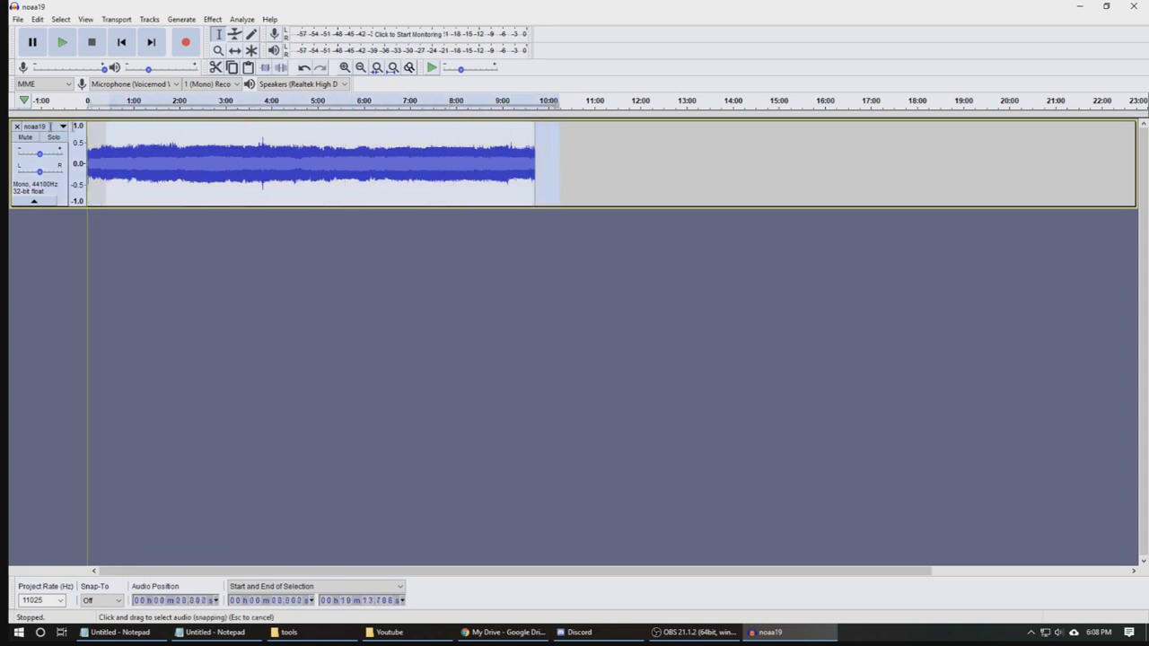
click(146, 20)
click(182, 65)
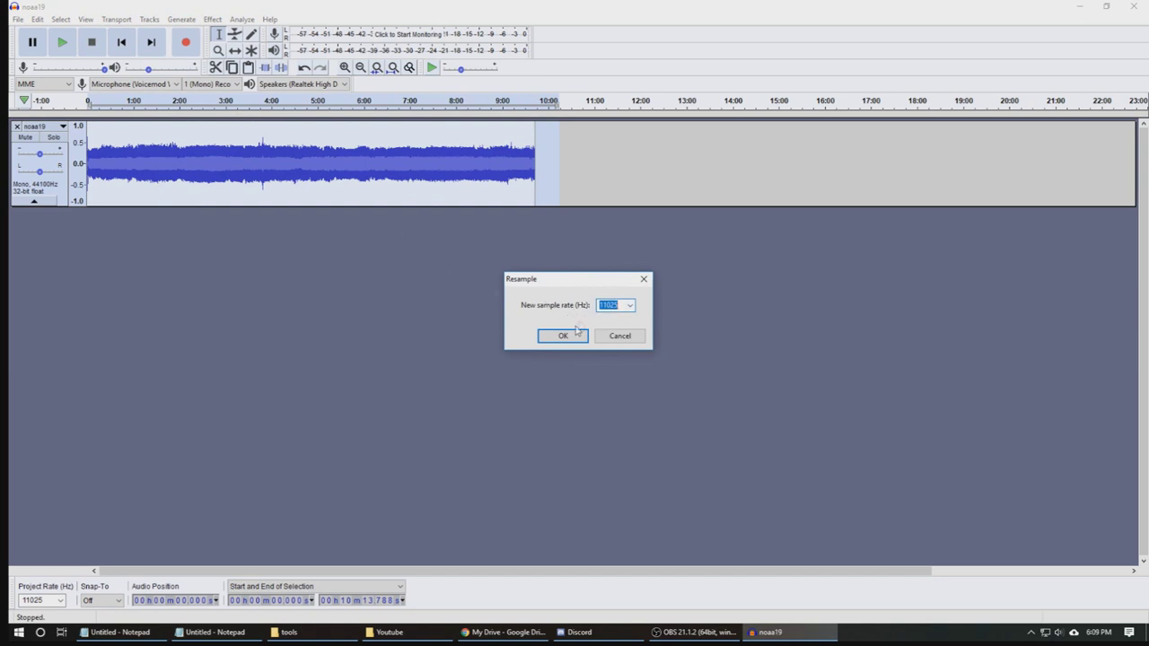
click(568, 337)
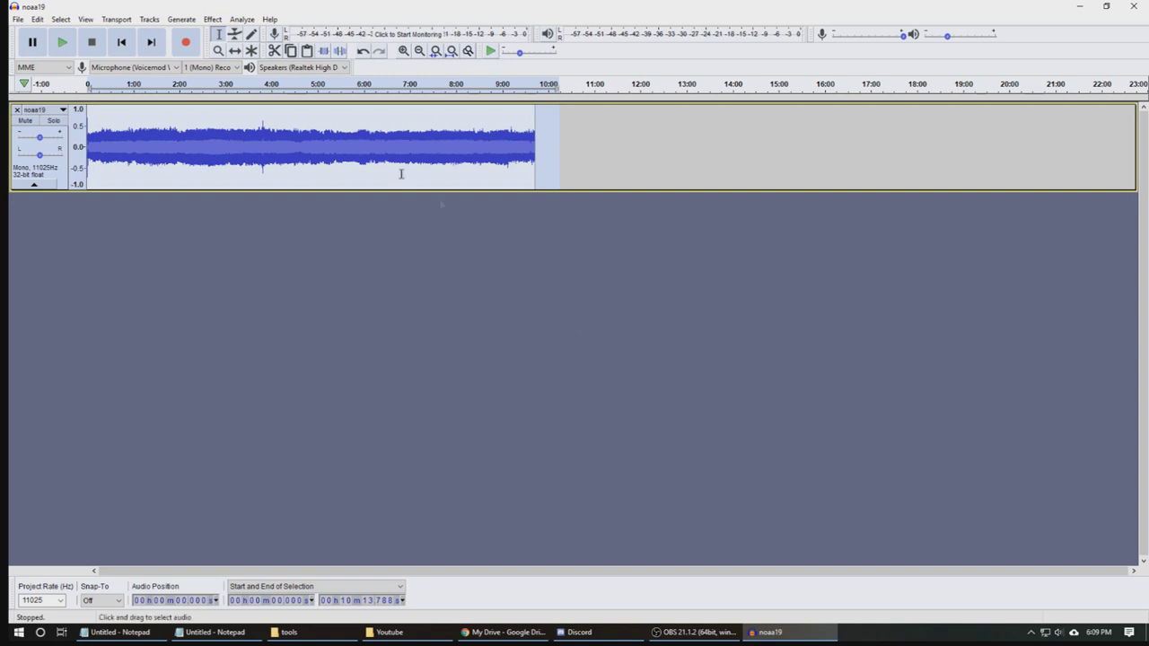
- Look through the Tracks menu's Mix options and close it without changes
click(147, 20)
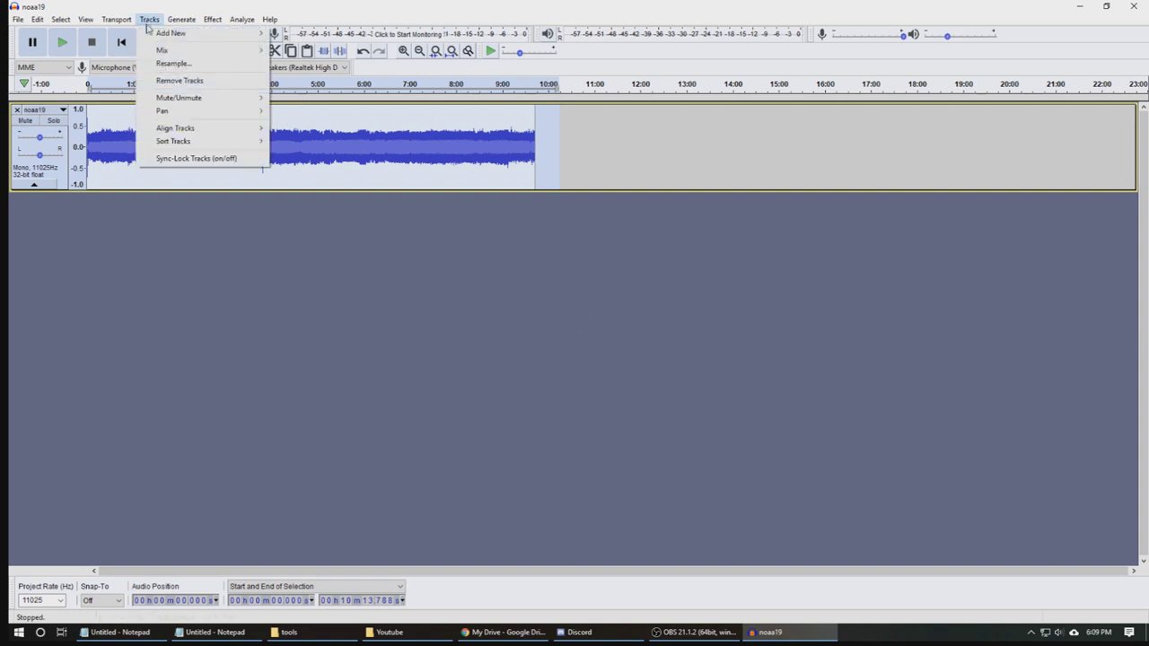
mouse_move(206, 50)
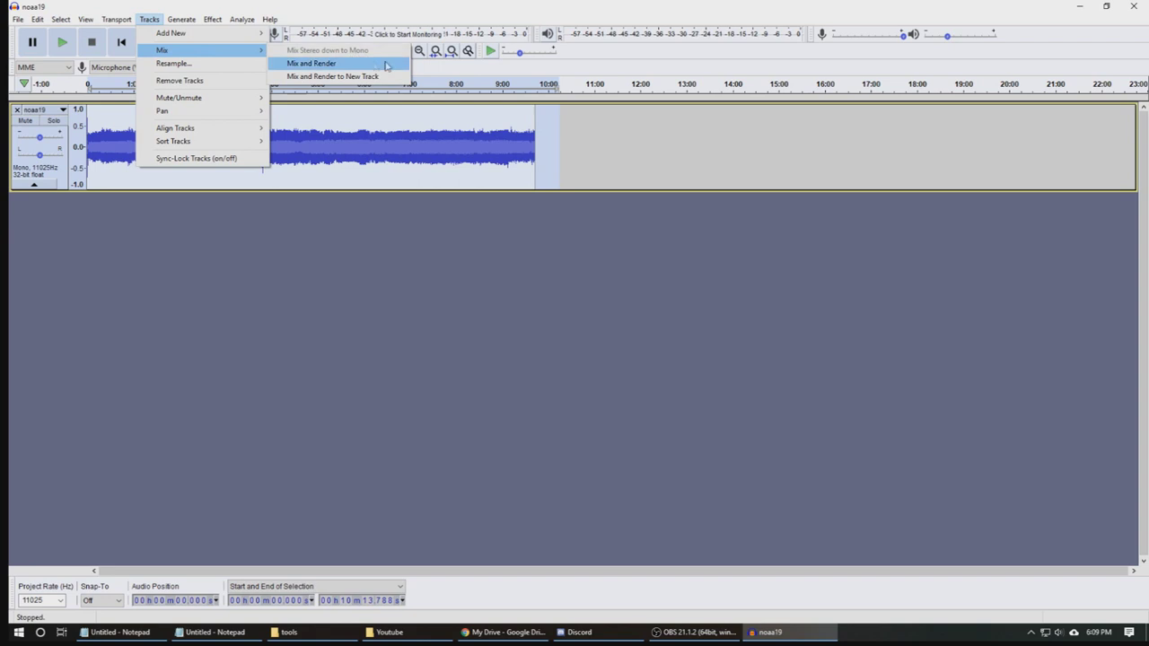
click(333, 271)
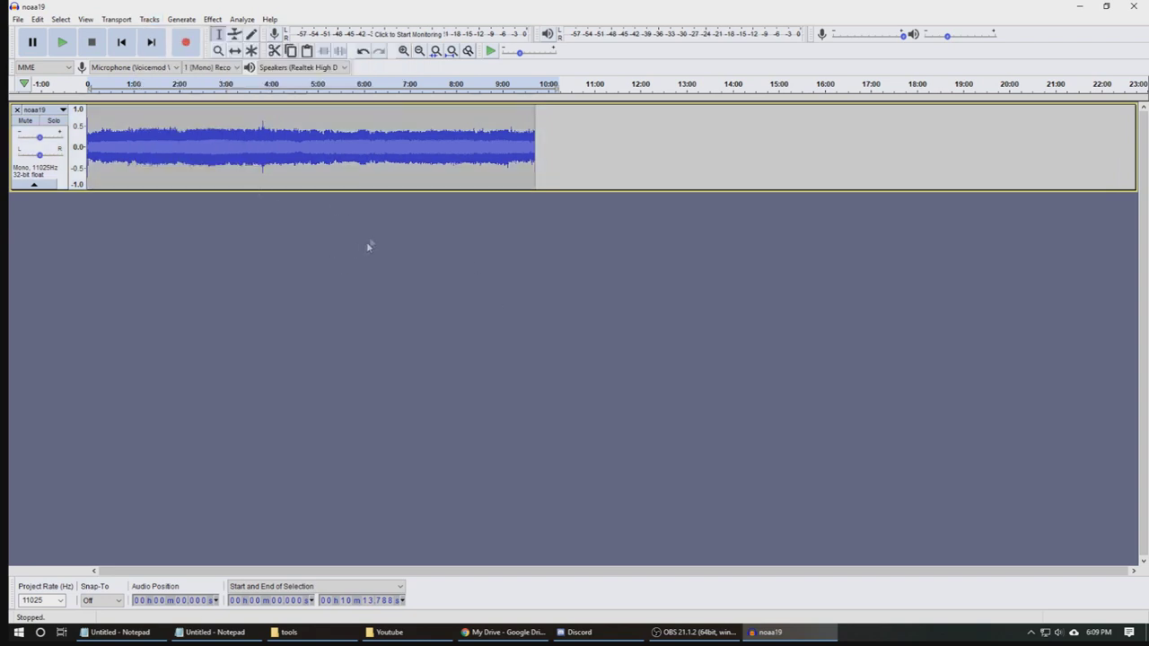
click(17, 19)
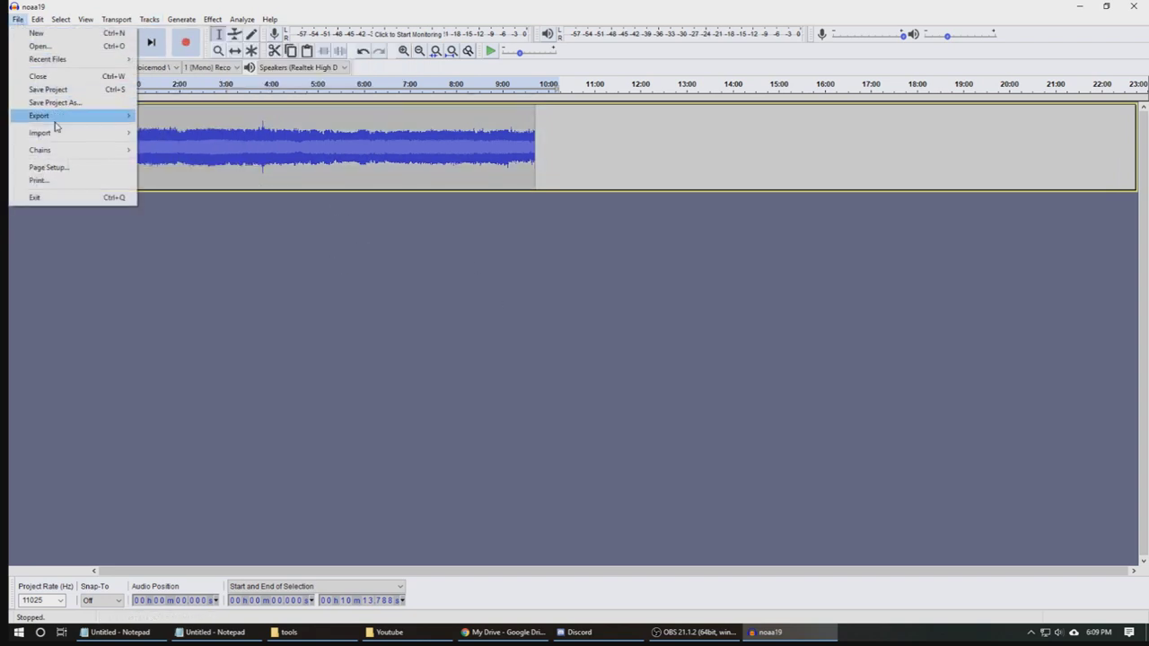
- Export the 11025 Hz track as a WAV file named NOAA19 JAN RESAMPLE, leaving metadata tags blank
mouse_move(56, 125)
click(176, 131)
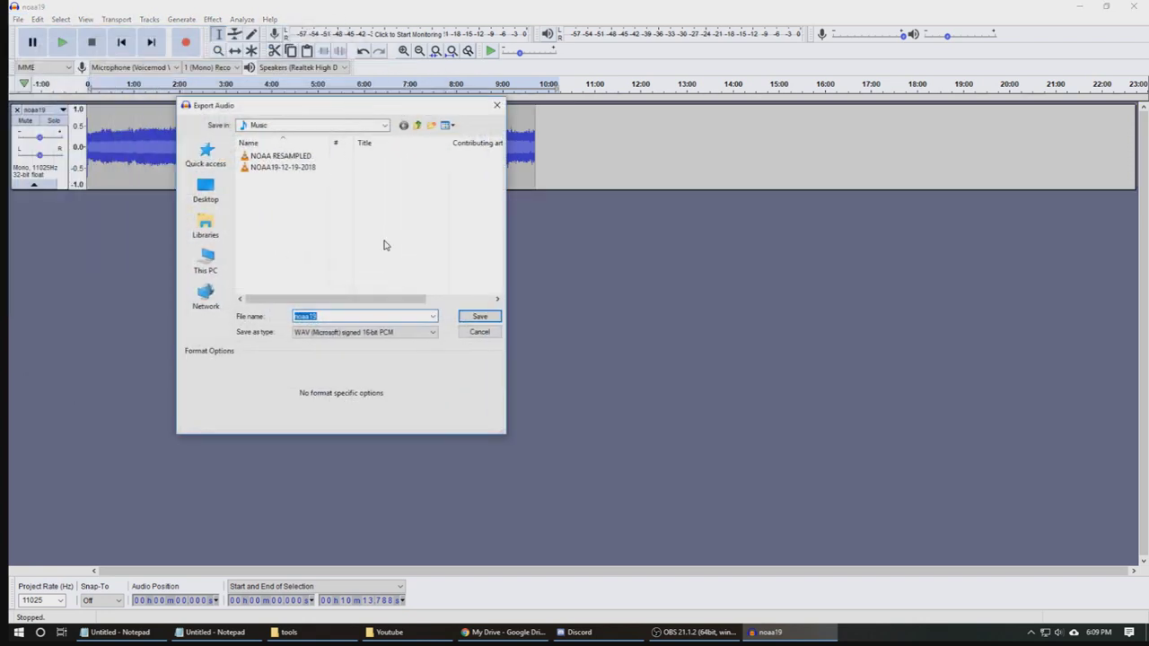
text(NOAA)
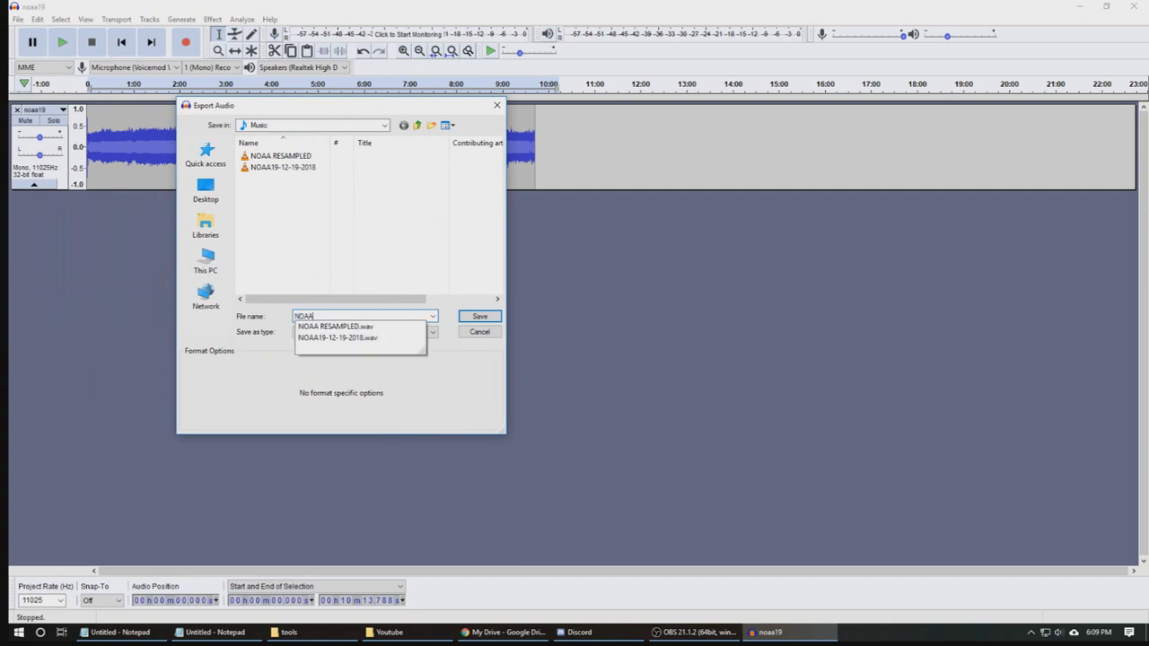
text(19)
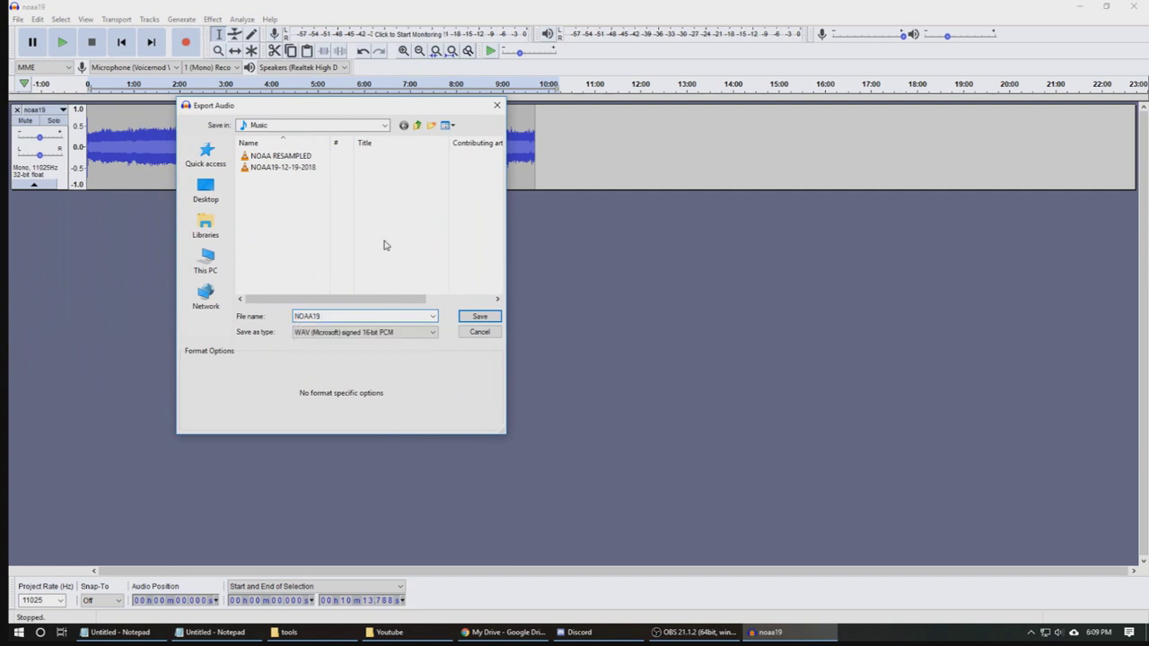
text( JAN RESAMPLE)
key(Return)
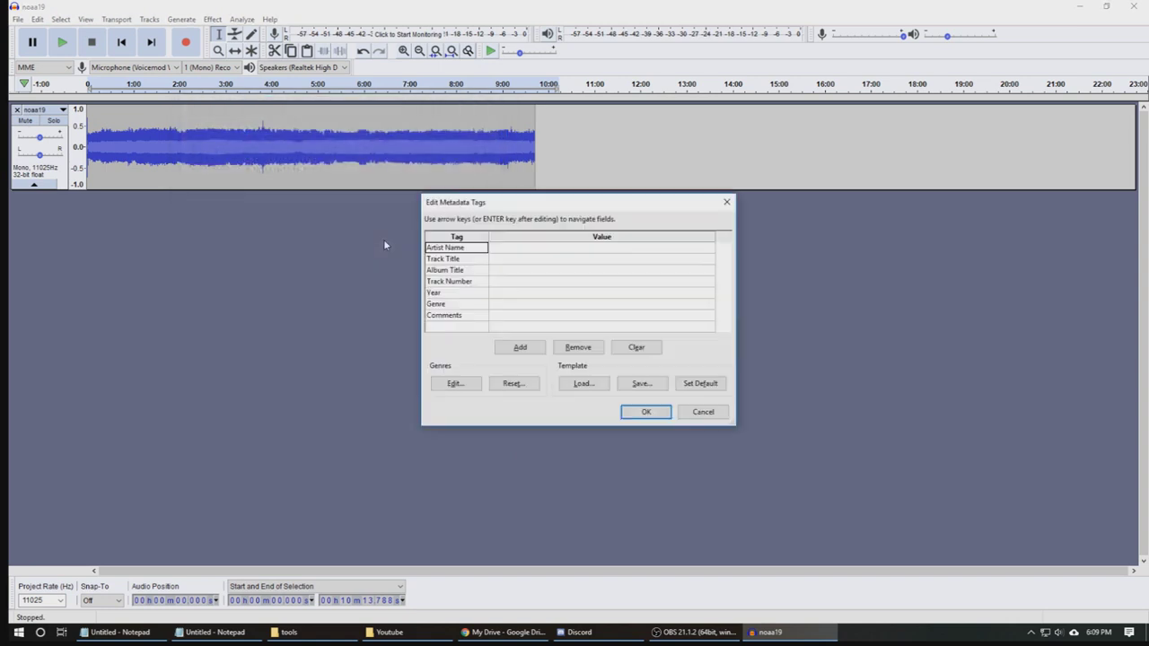
click(647, 413)
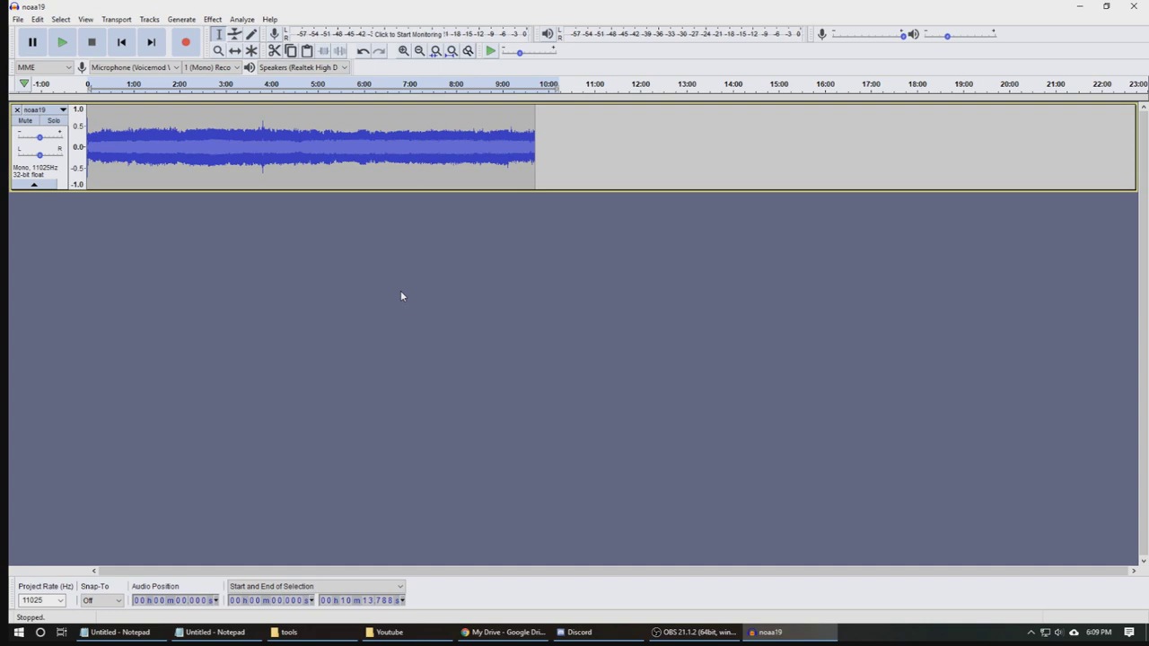
- Search the Start menu for 'Wx' and launch the WXtoImg desktop app
click(18, 633)
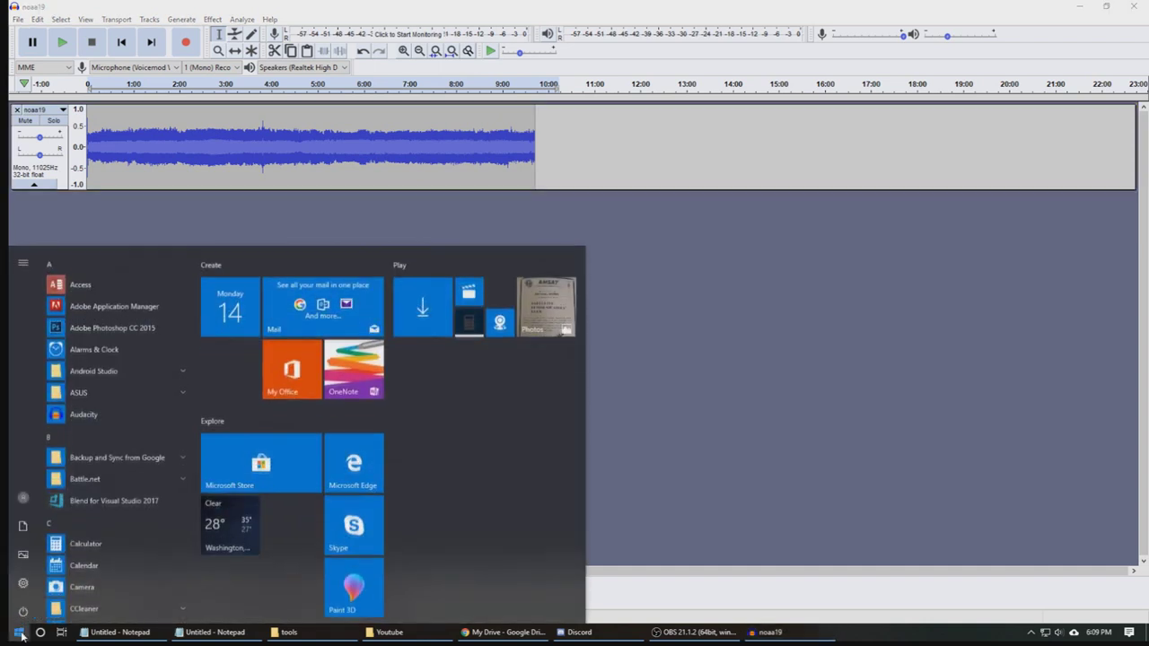
text(Wx)
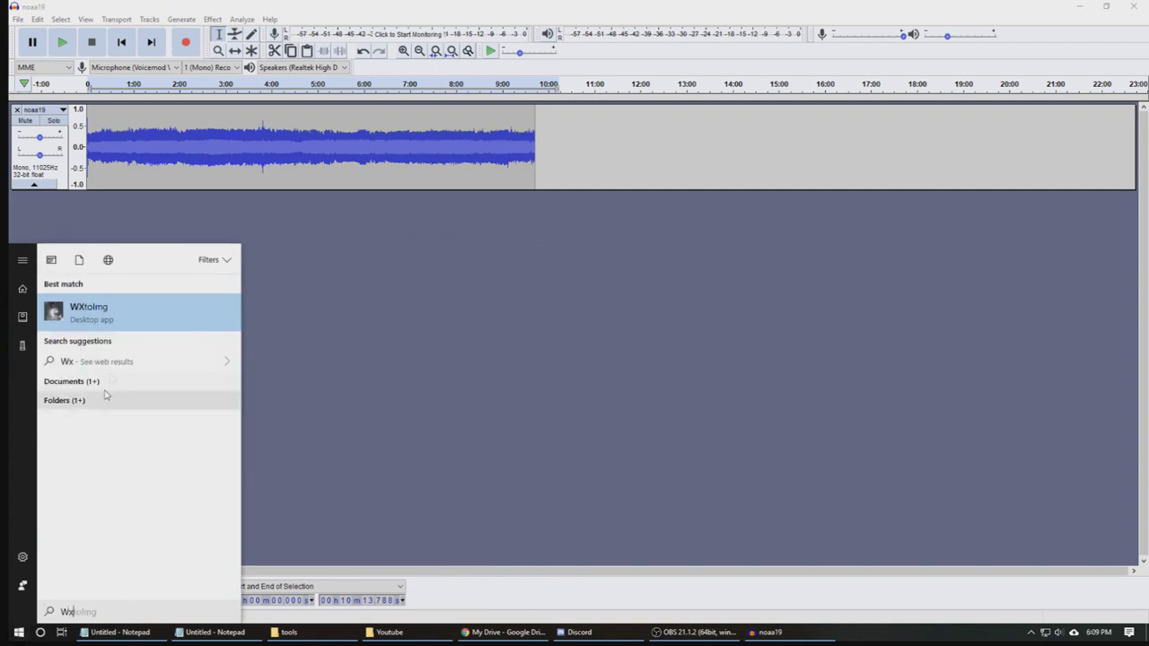
click(130, 321)
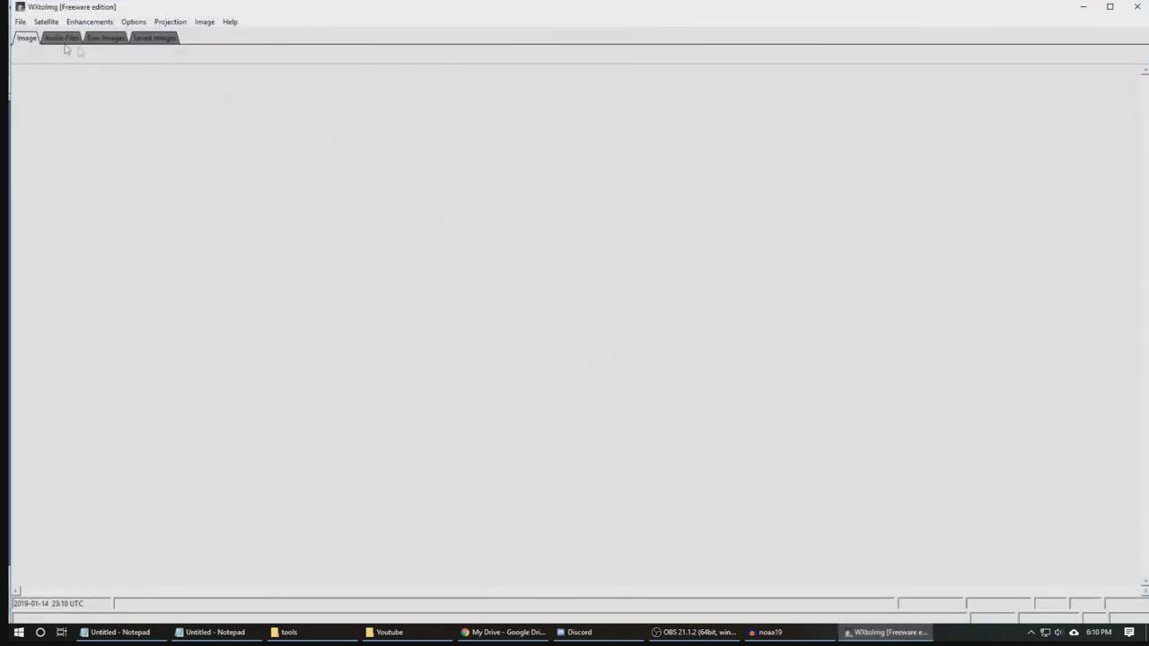
- Update the Kepler data, then open NOAA19 JAN RESAMPLE from the Music folder for decoding
click(20, 22)
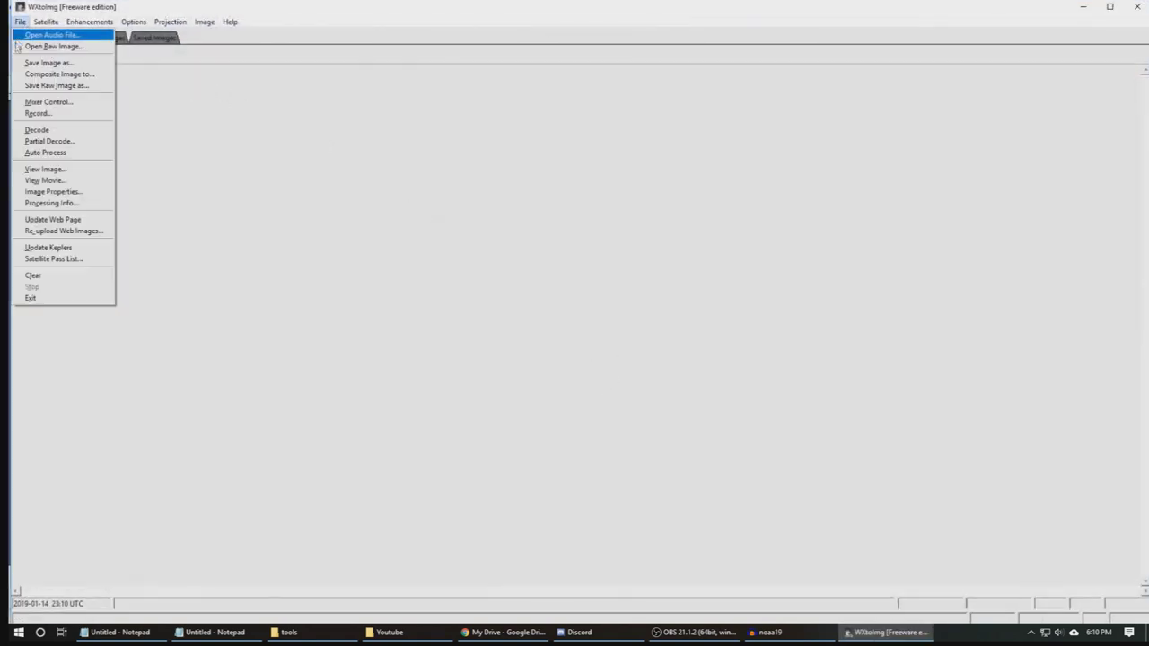
click(82, 248)
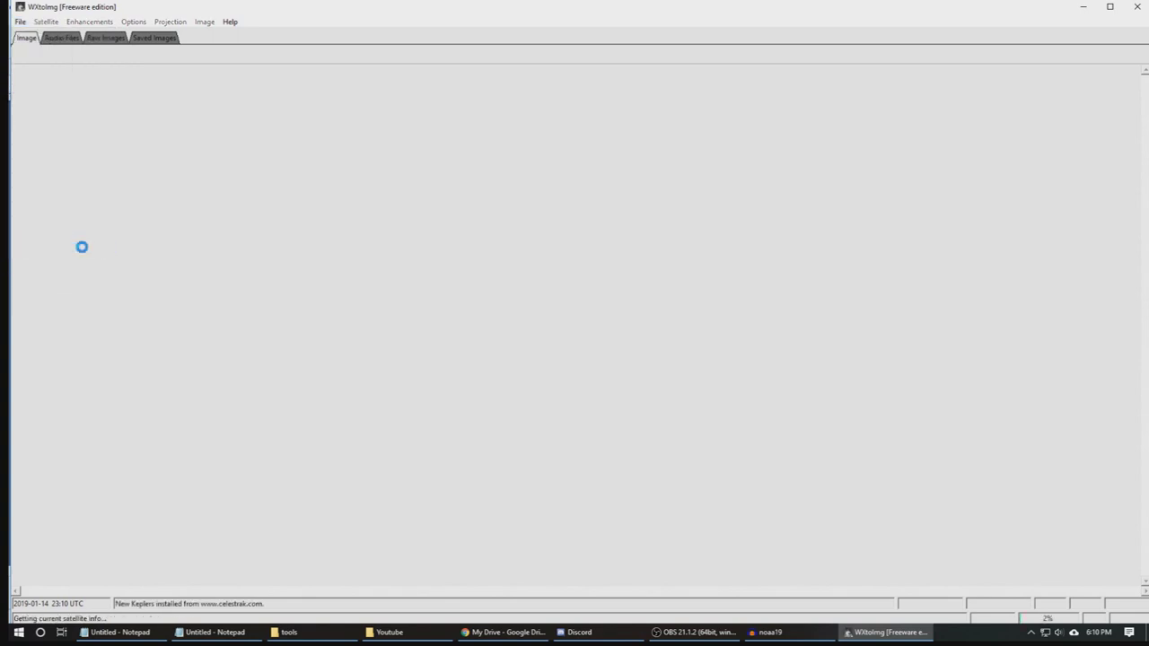
click(20, 22)
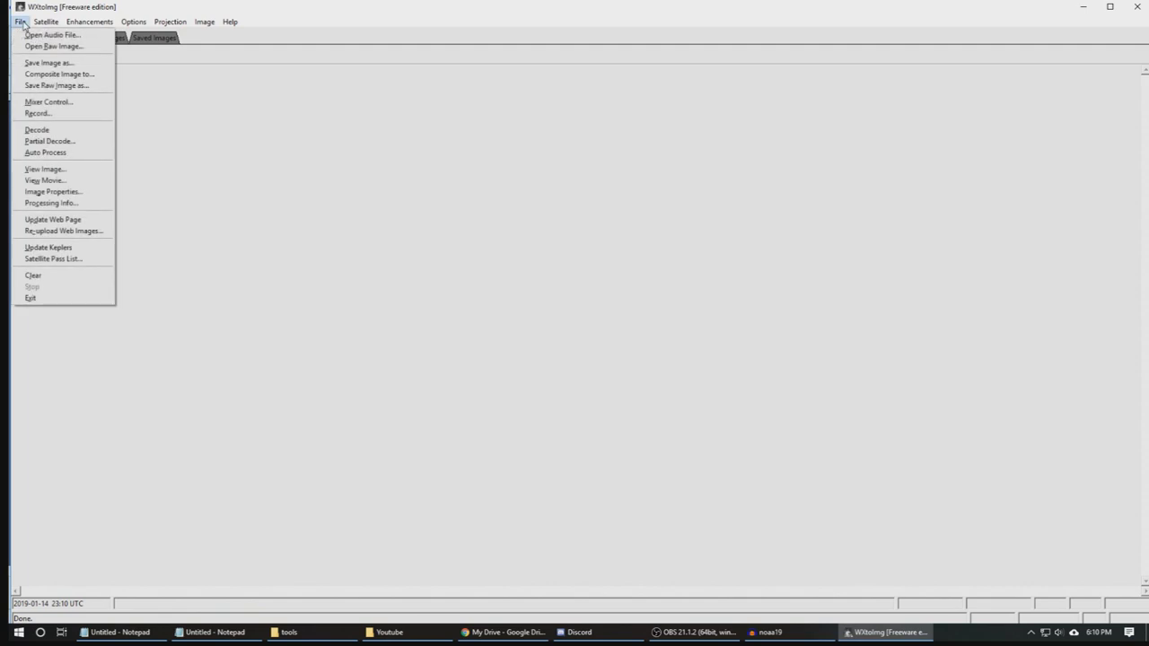
click(87, 41)
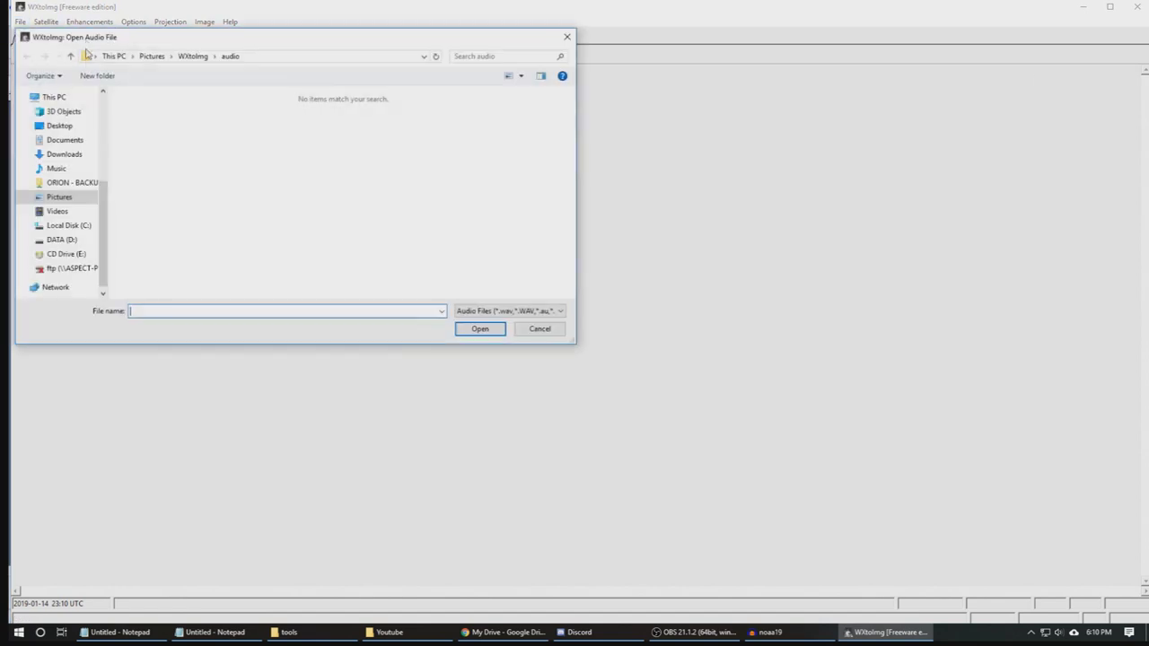
click(56, 169)
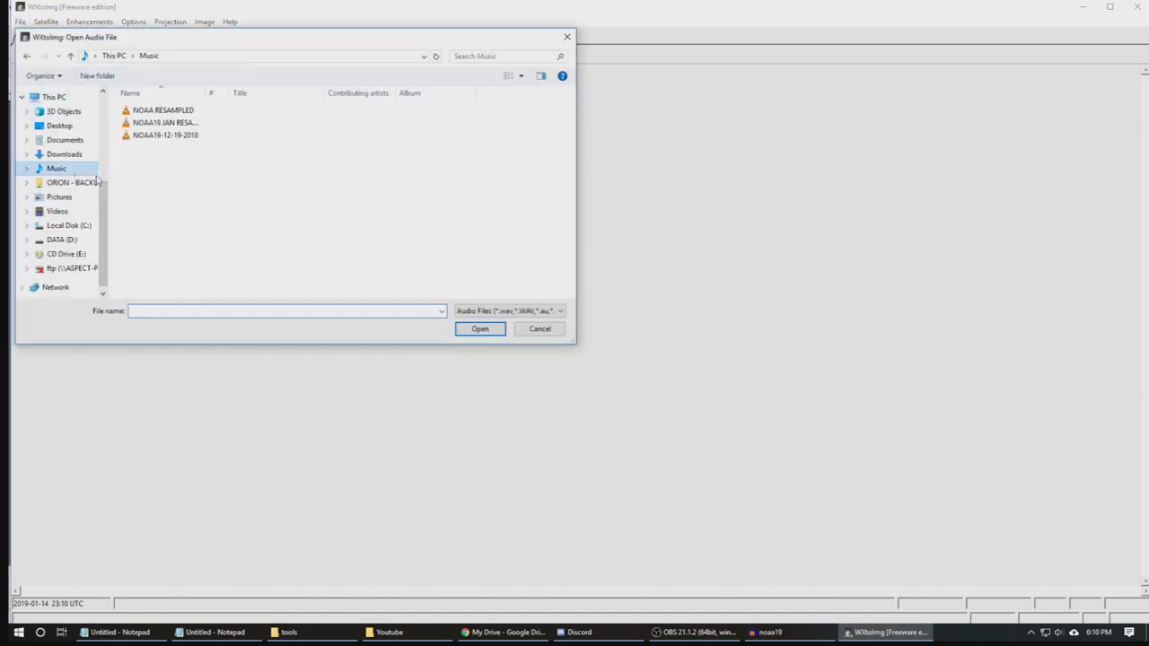
click(166, 125)
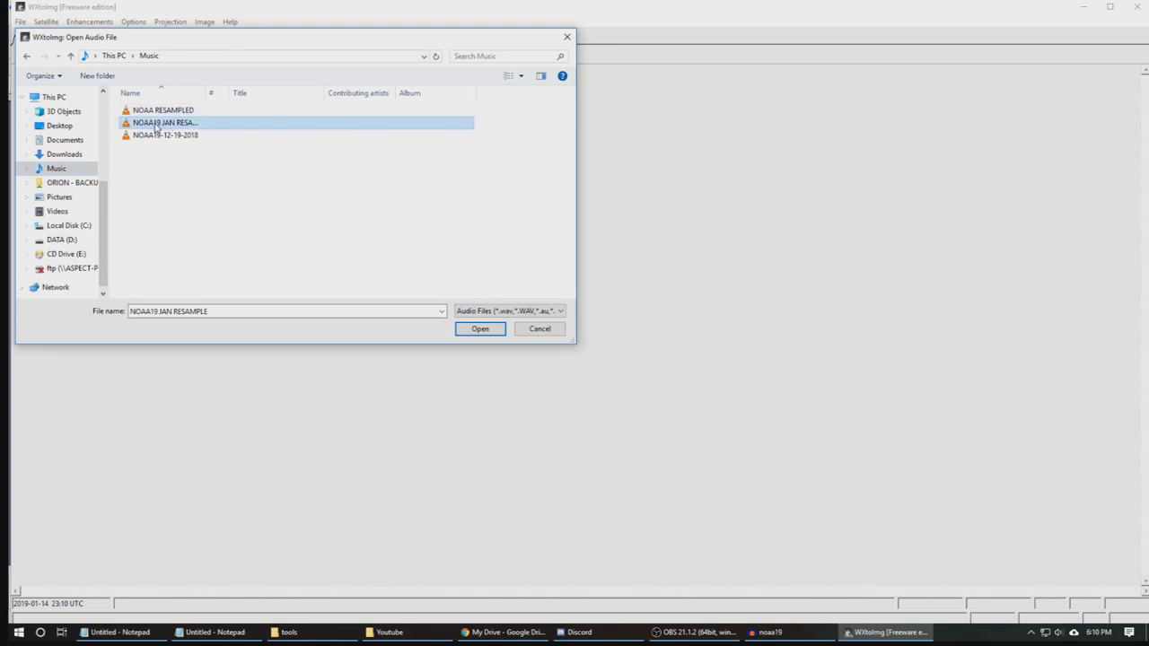
double_click(155, 126)
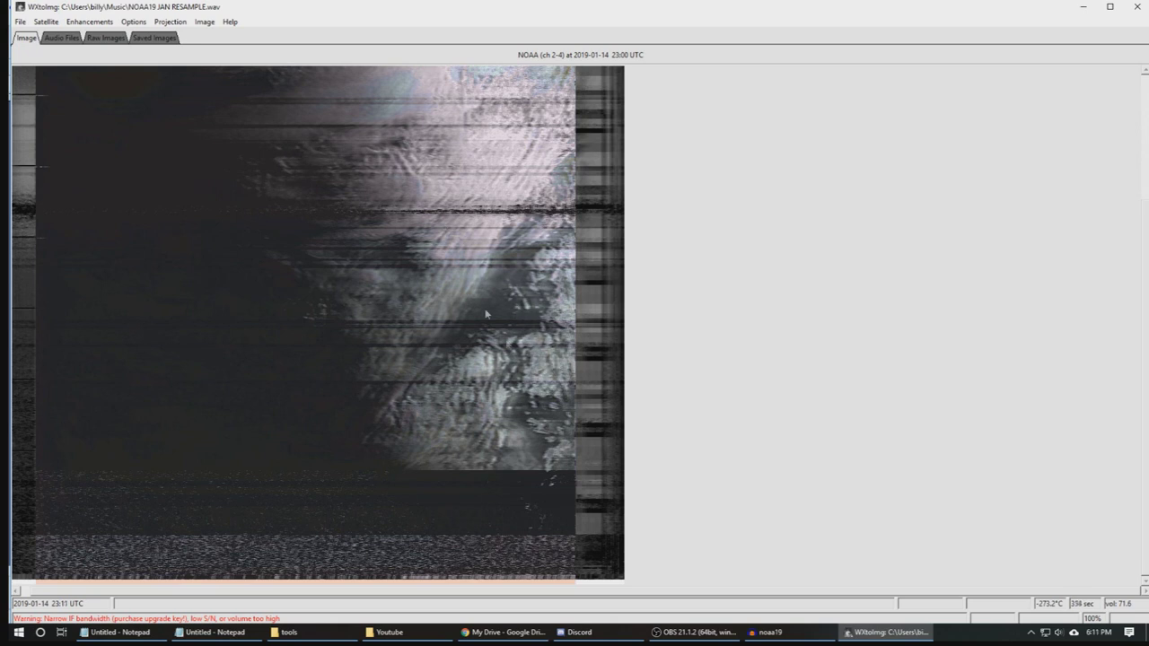
- Apply HVCT false-colour, confirm the Map Overlay Options, then switch to the Pristine two-channel image
click(78, 21)
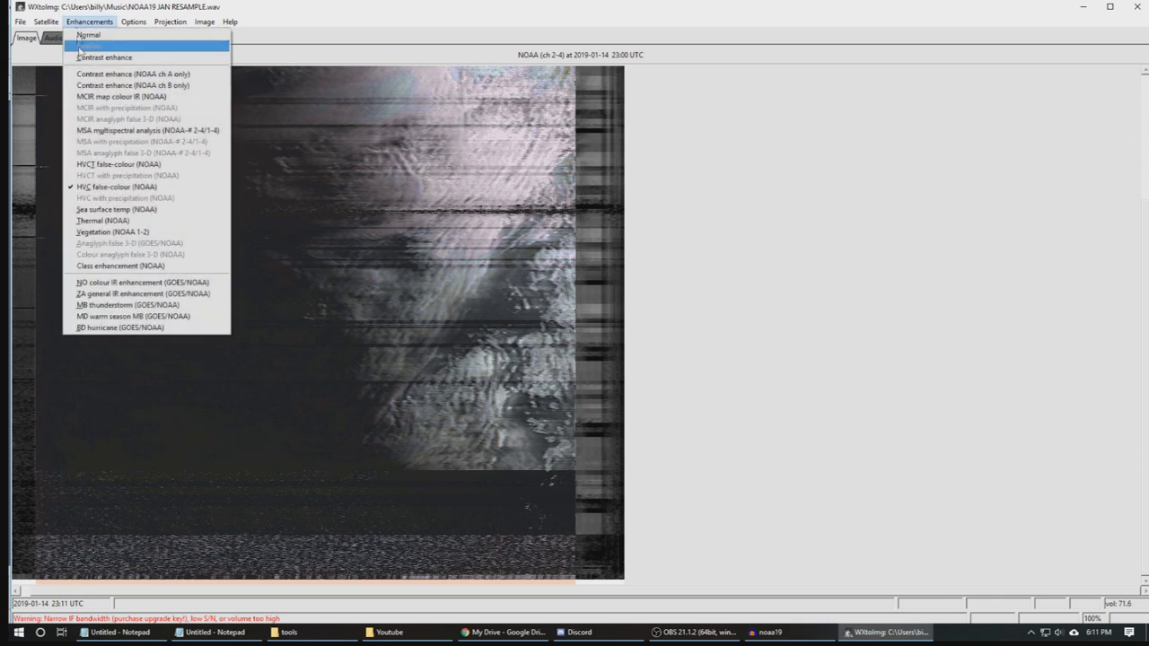
click(157, 167)
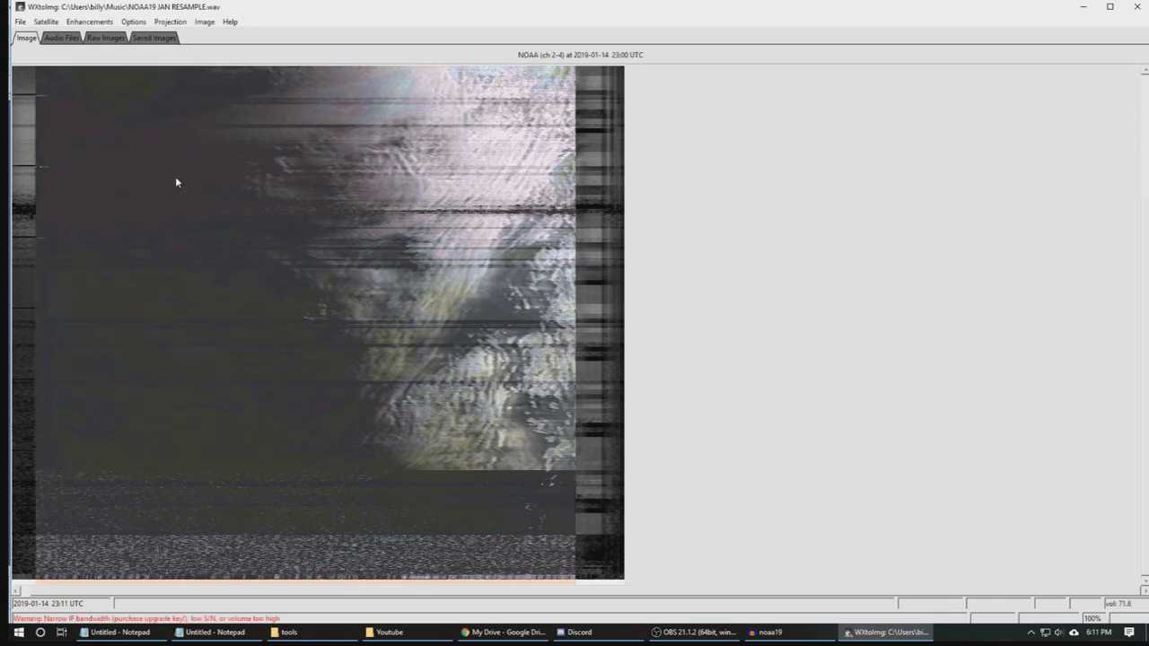
click(89, 21)
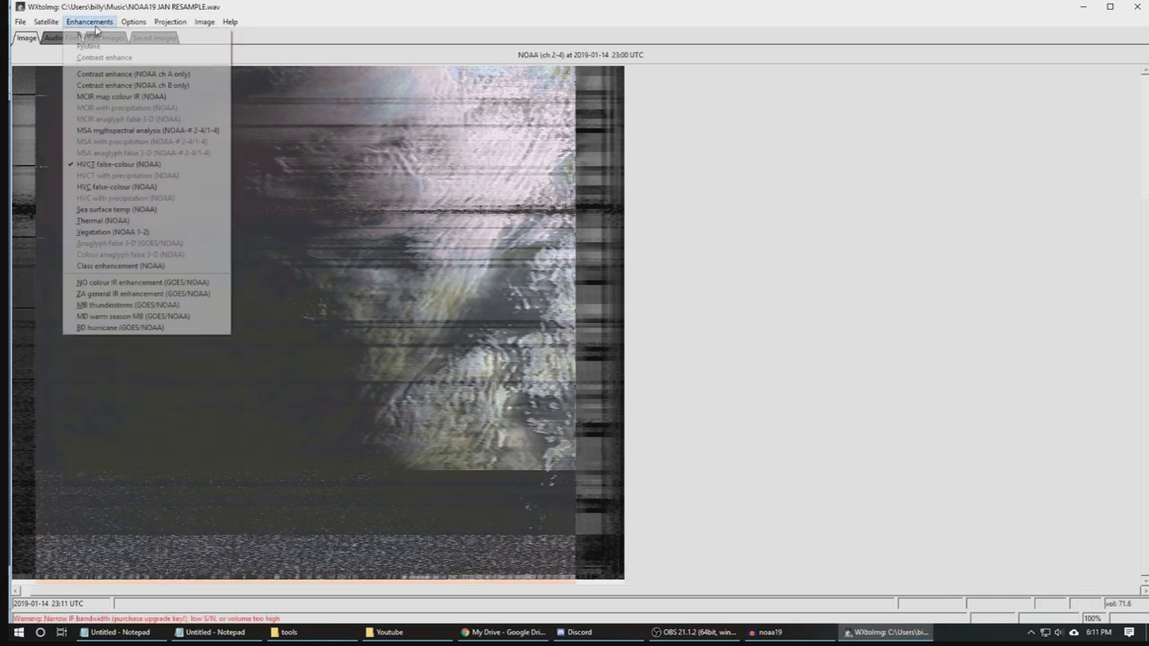
mouse_move(133, 23)
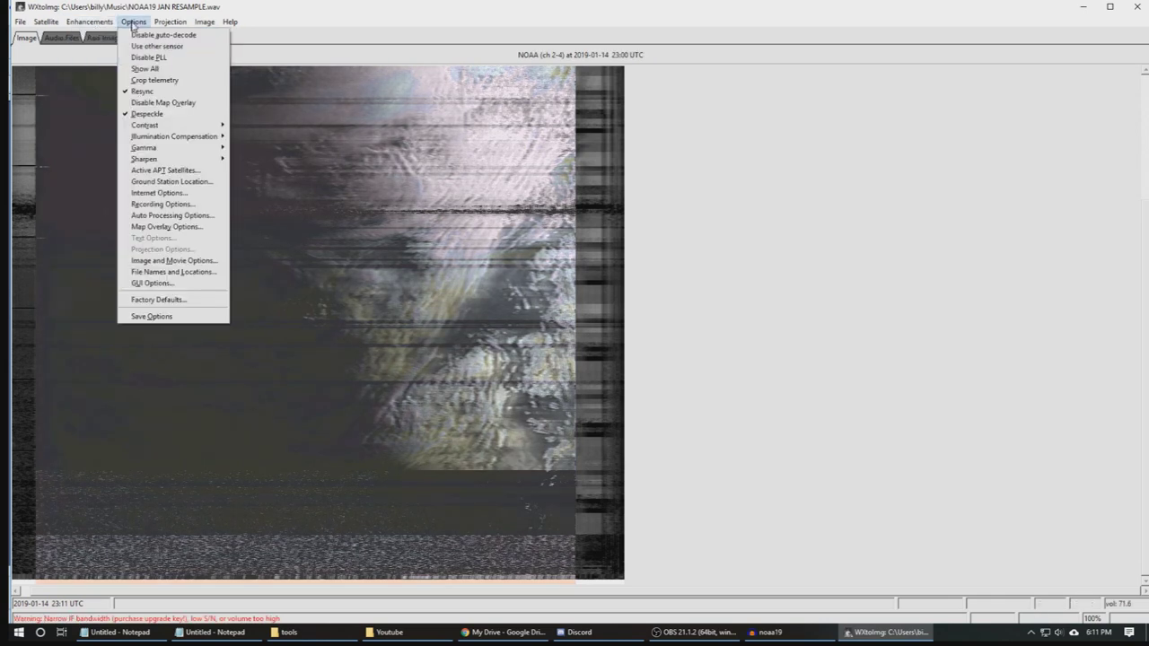
mouse_move(89, 22)
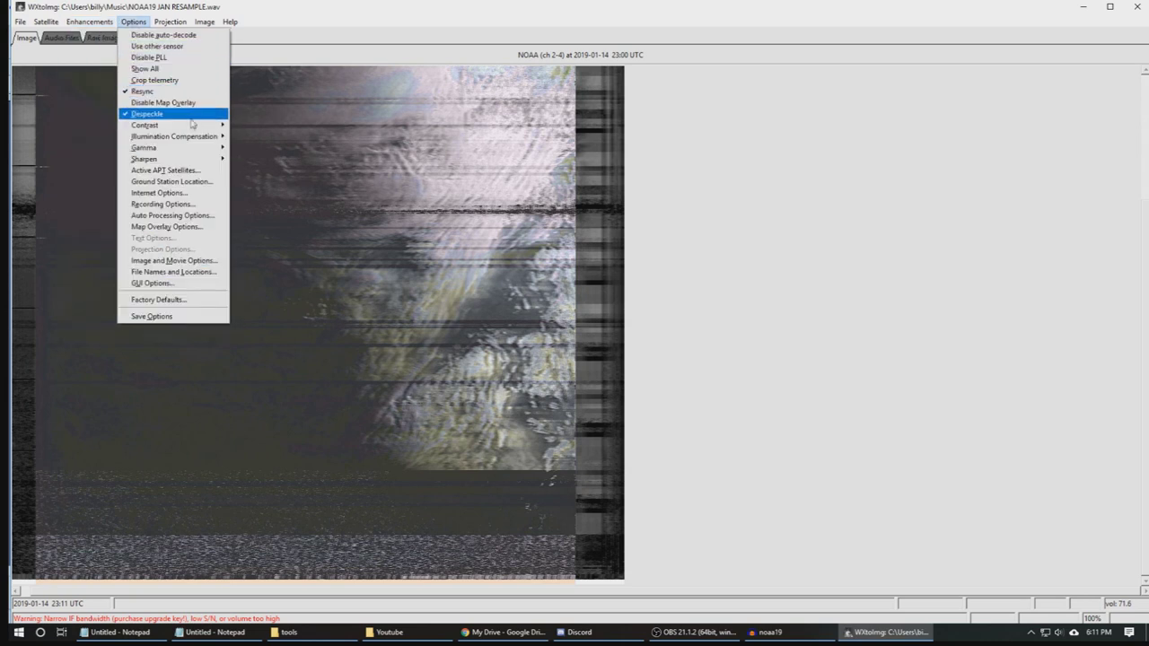
click(201, 229)
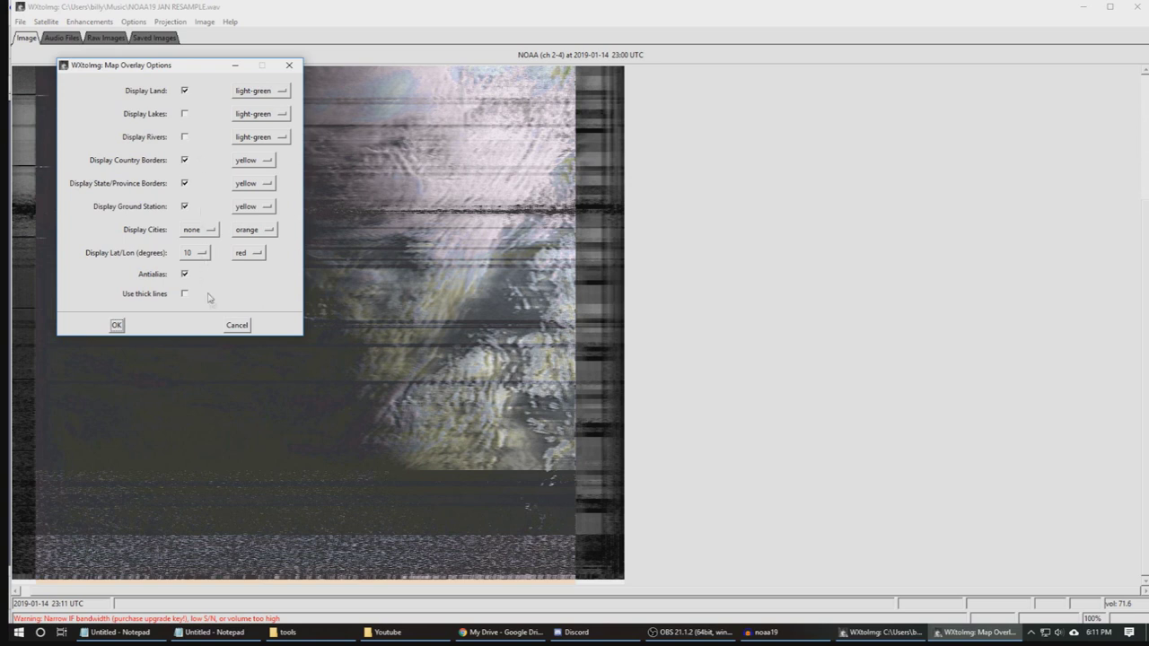
click(118, 325)
click(111, 25)
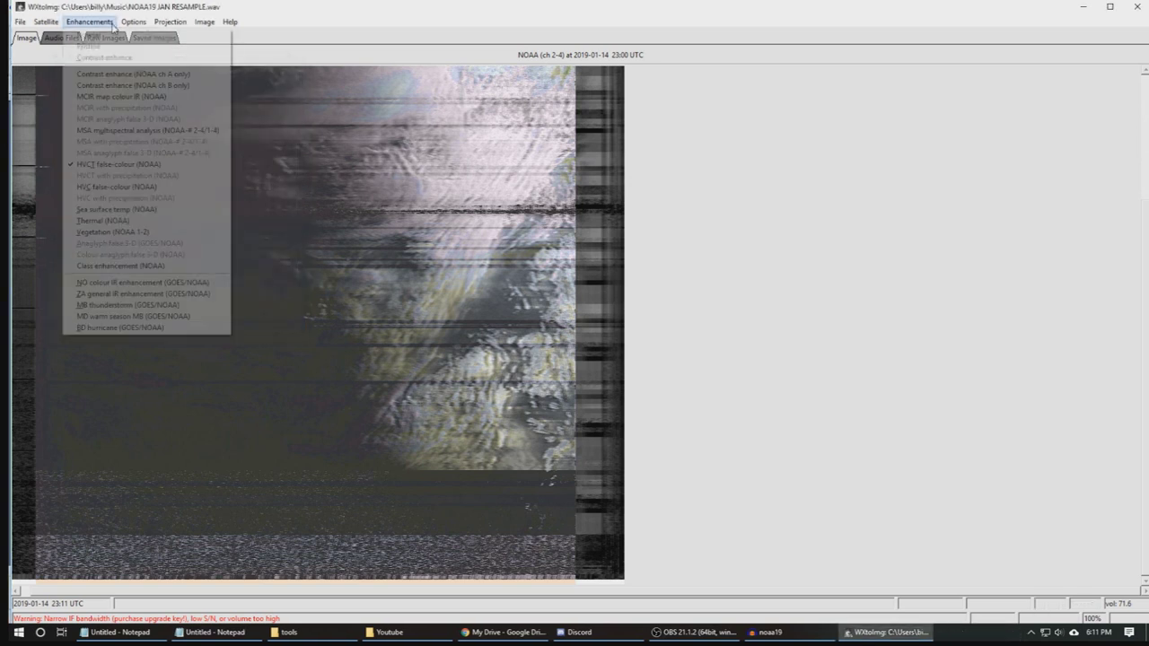
click(106, 46)
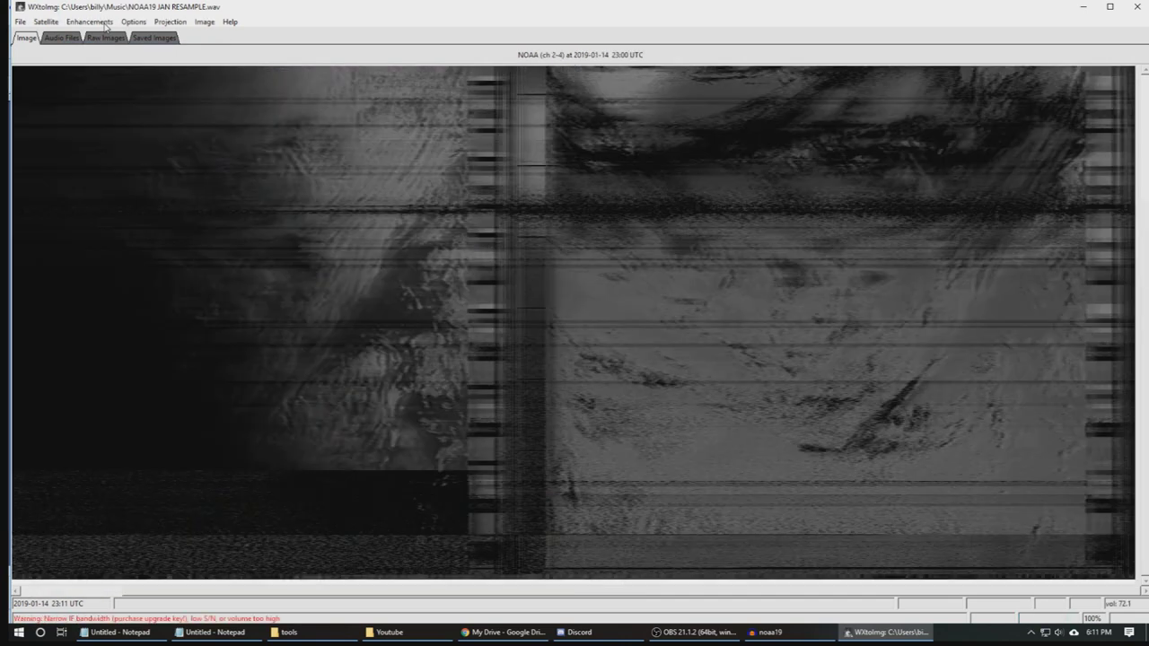
- Apply the Vegetation (NOAA 1-2) enhancement, then browse the Options menu and close it unused
click(106, 25)
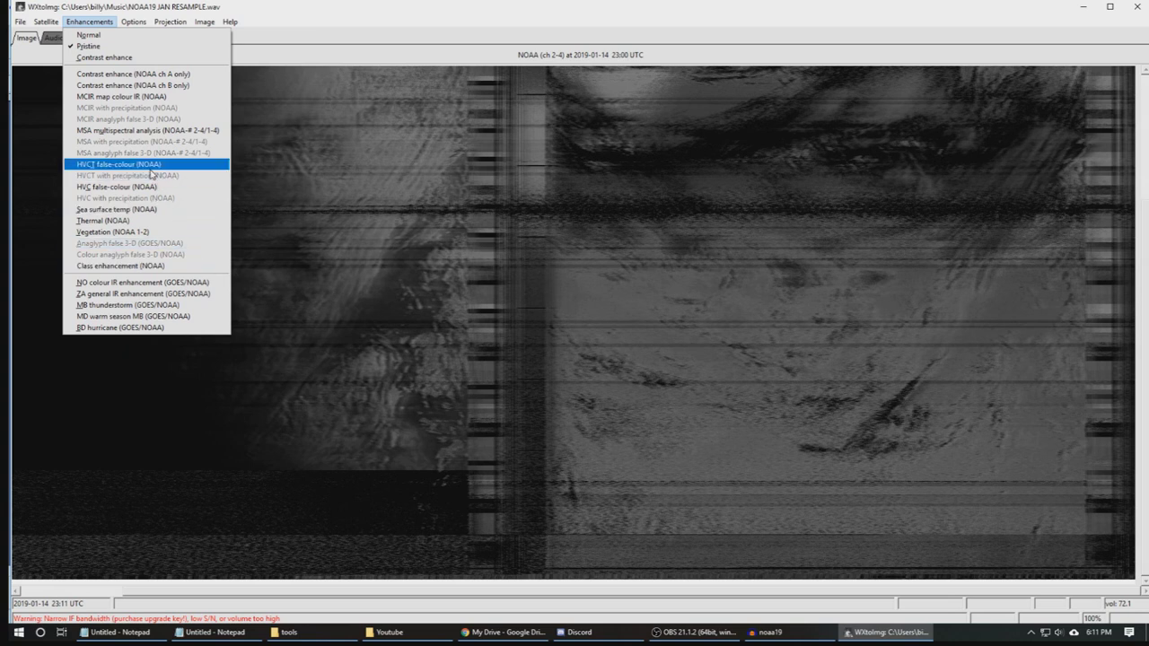
click(151, 231)
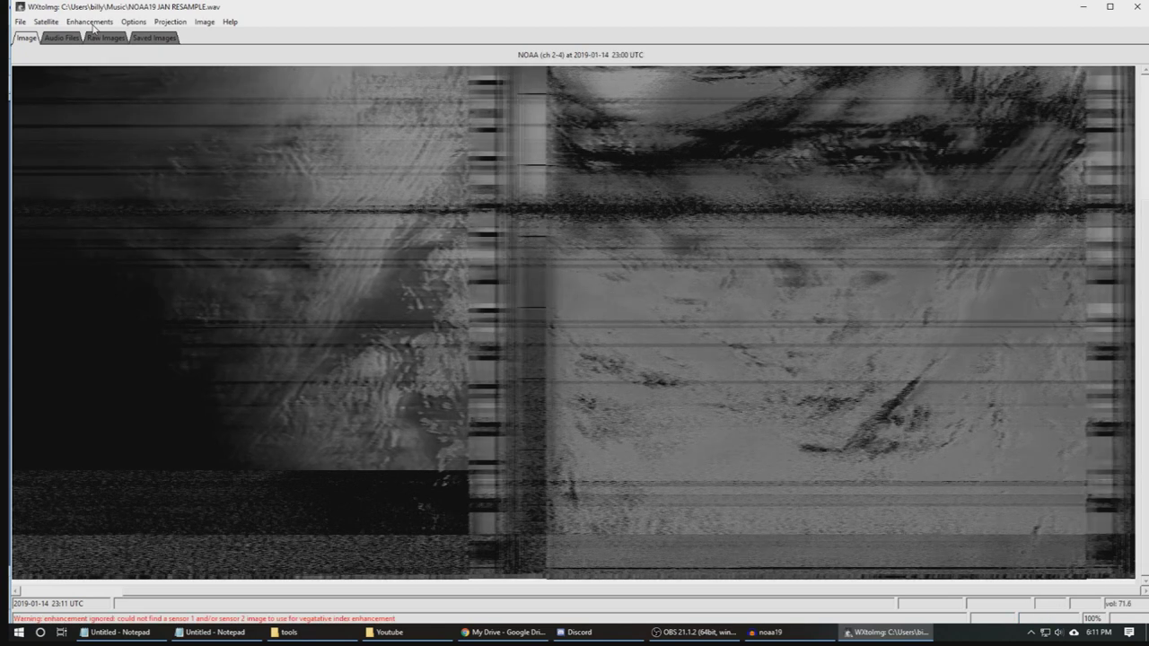
click(89, 22)
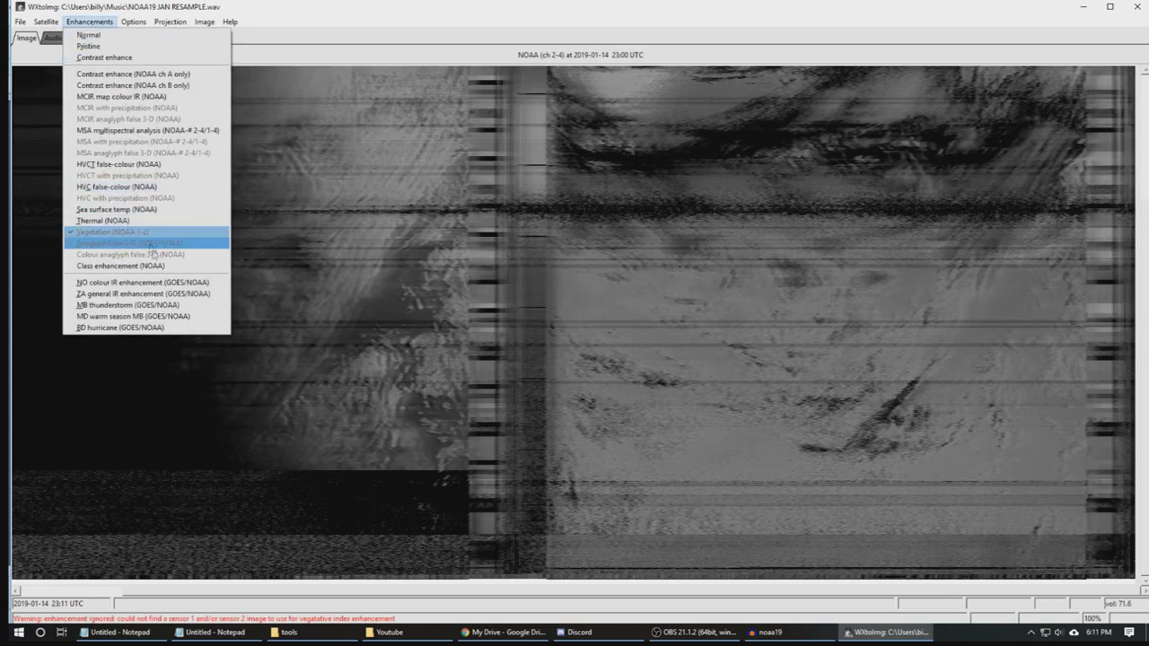
mouse_move(133, 22)
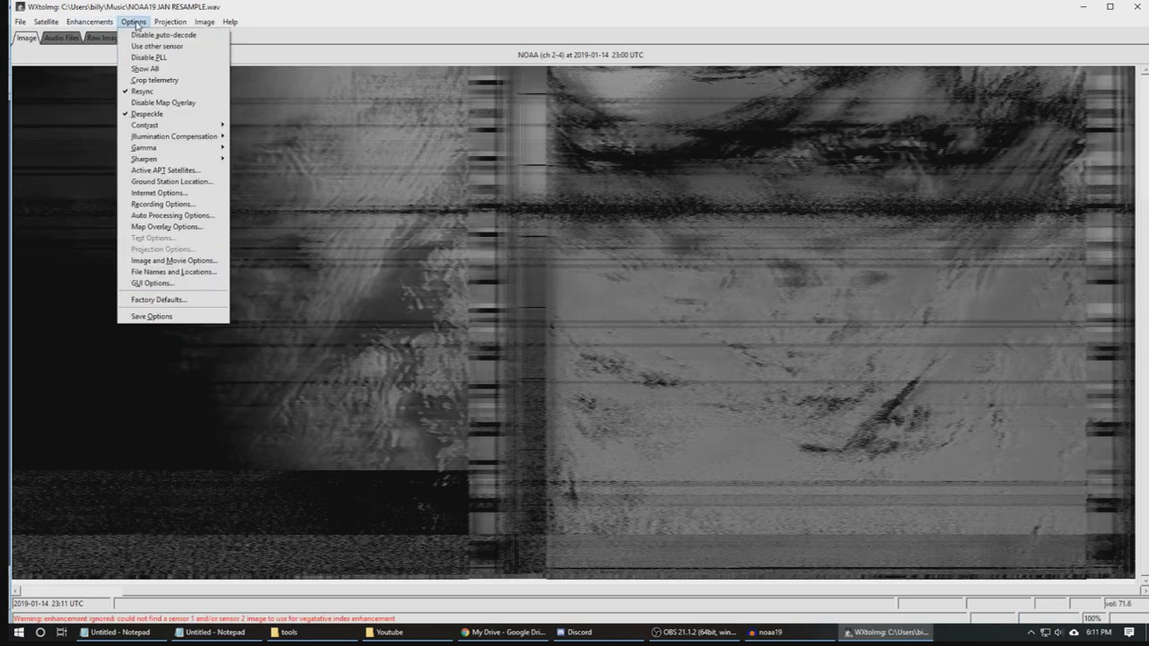
mouse_move(181, 137)
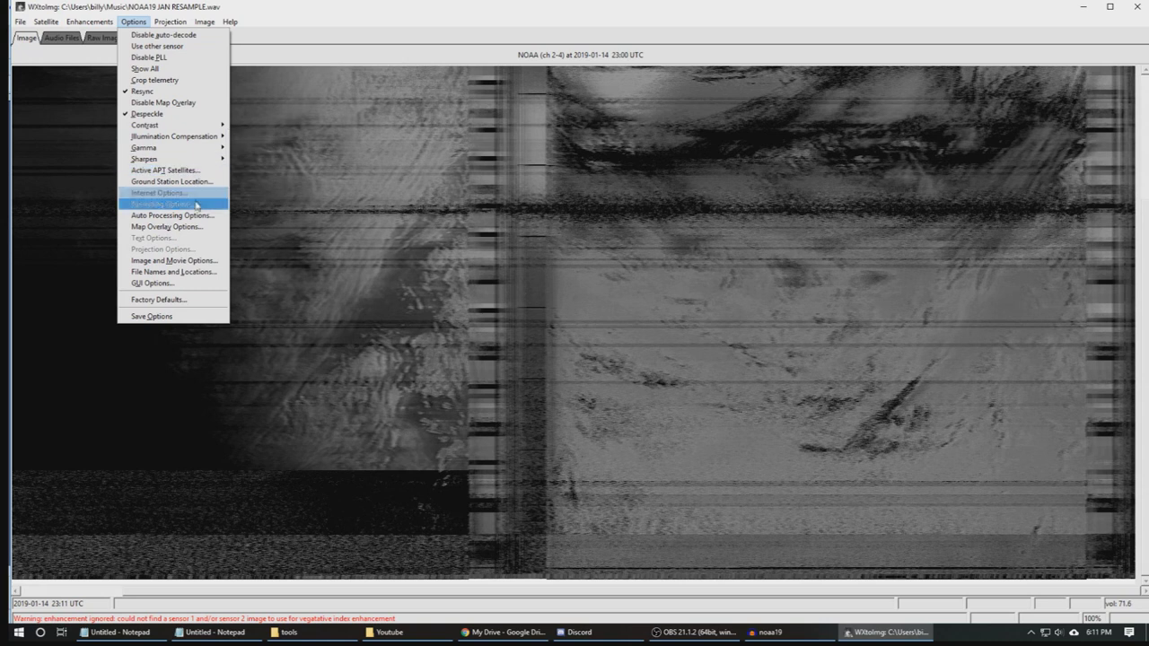
click(363, 231)
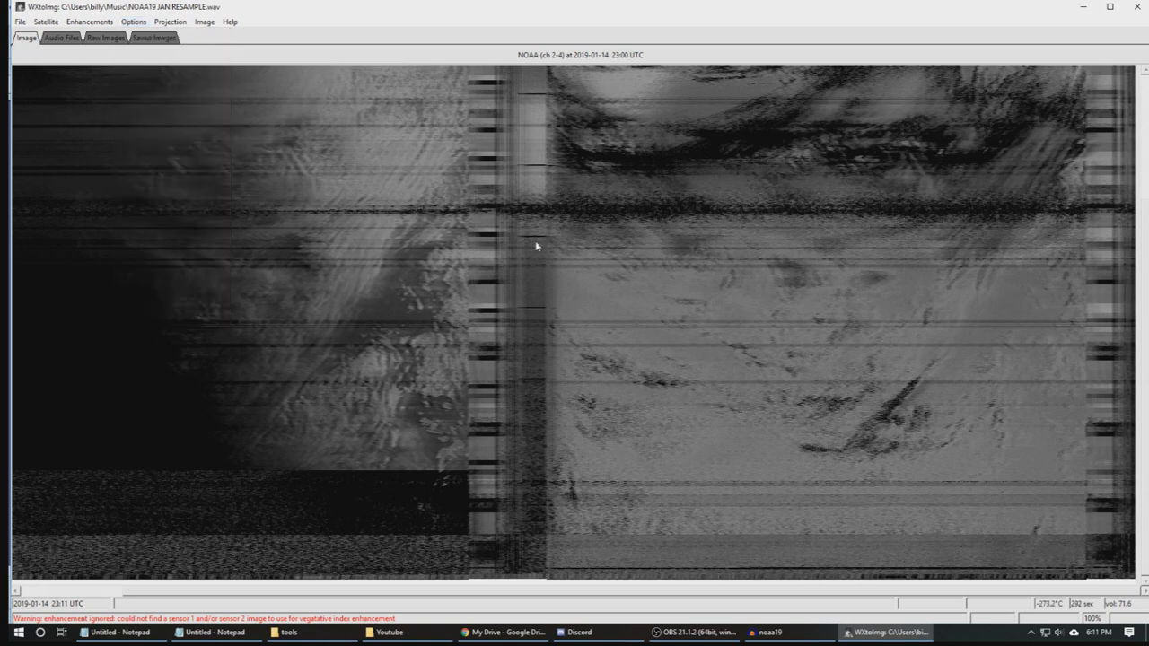